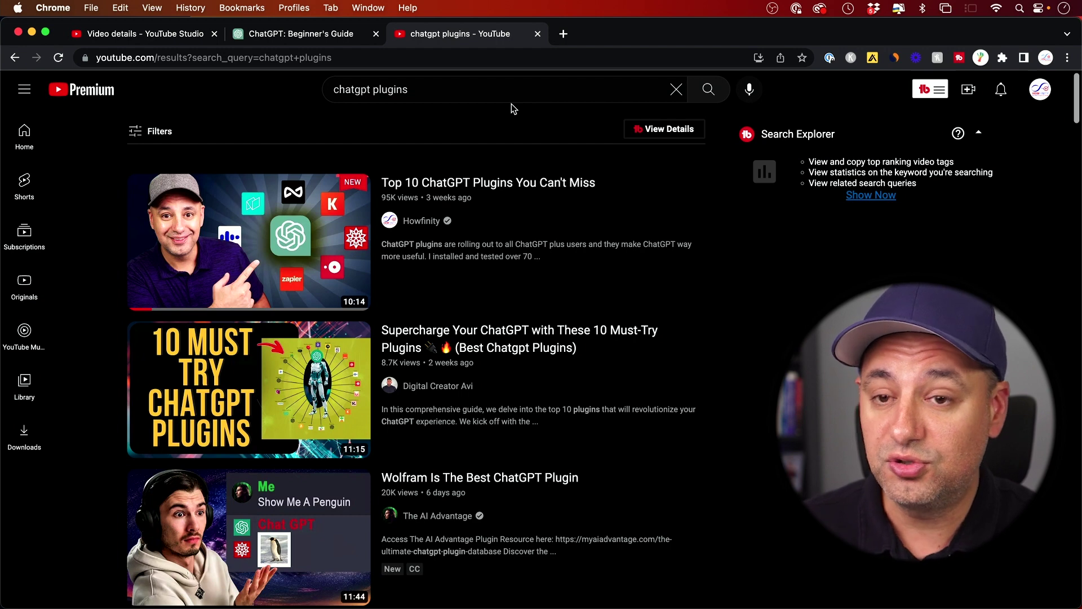
- Scroll through the Howfinity Runway Gen 2 article's headings and subheadings
scroll(610, 237, "down", 10)
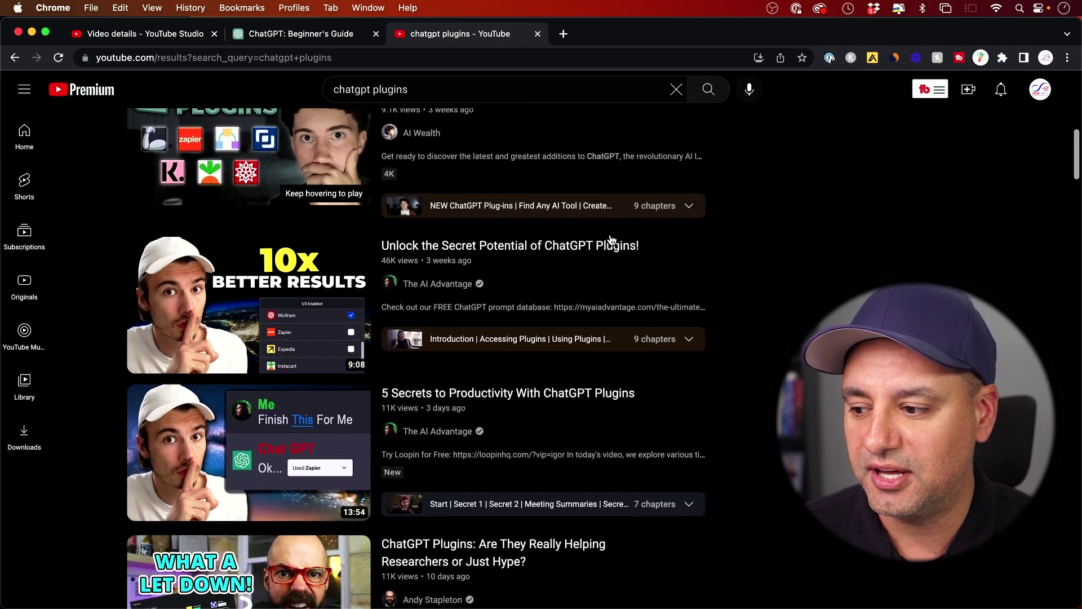
scroll(609, 238, "down", 8)
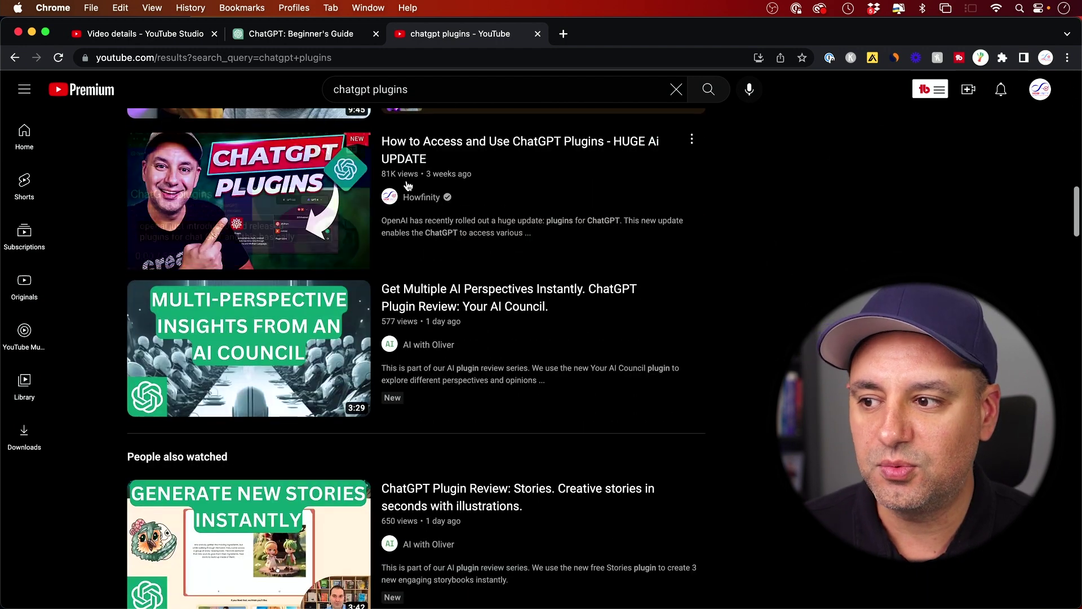
scroll(727, 236, "up", 1)
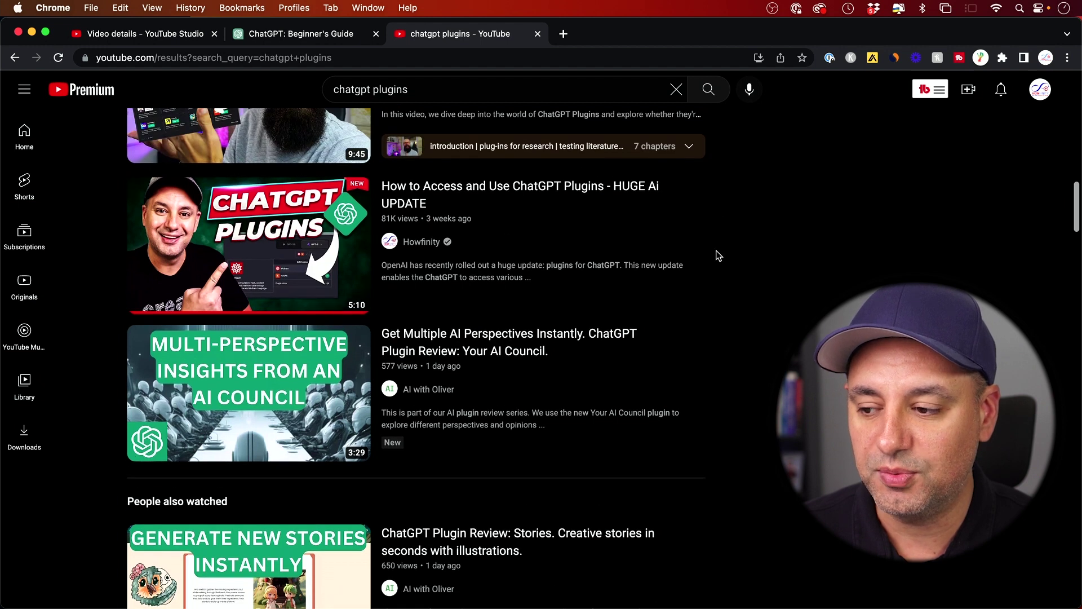
scroll(716, 252, "up", 18)
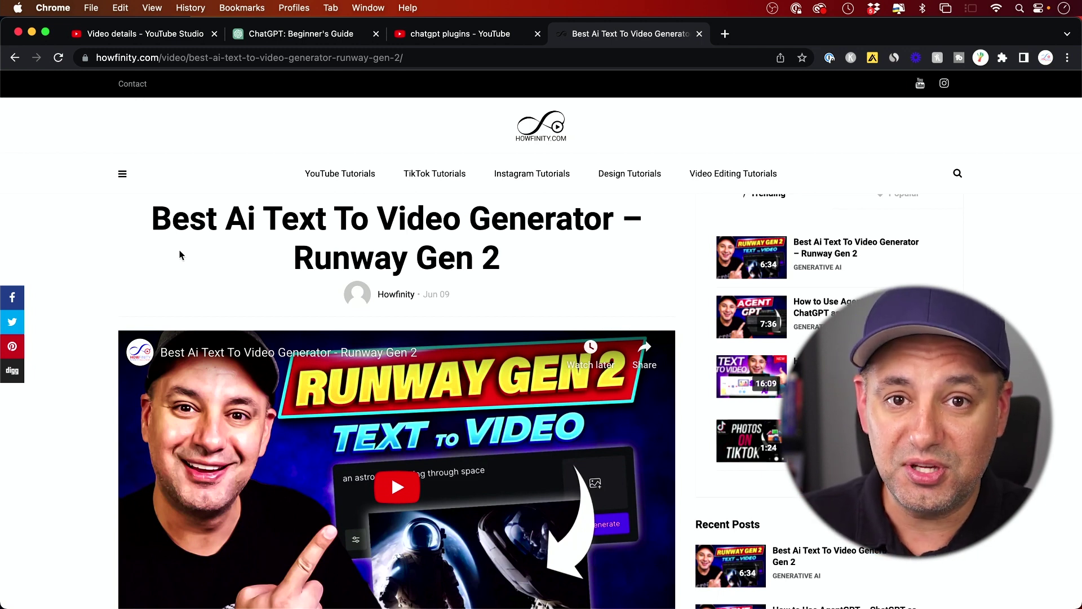
scroll(79, 280, "down", 3)
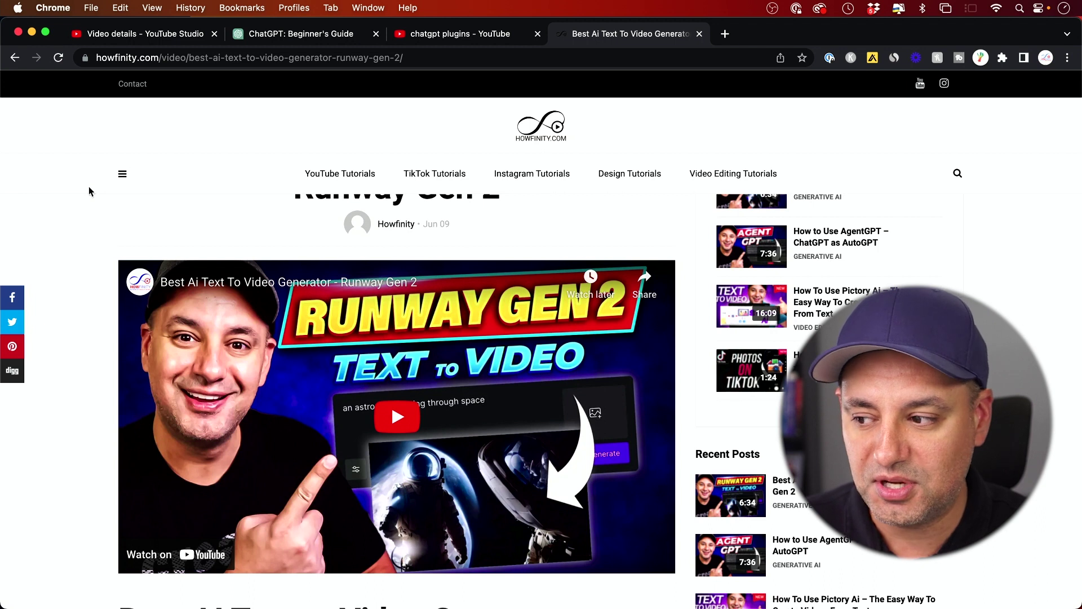
scroll(89, 186, "down", 6)
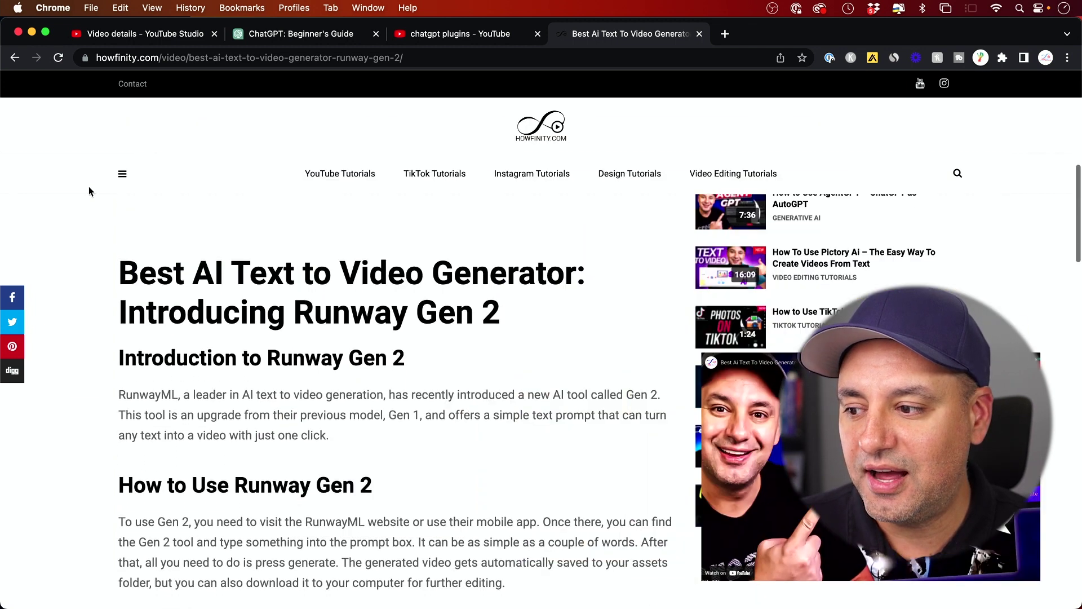
scroll(90, 186, "down", 2)
scroll(120, 215, "up", 1)
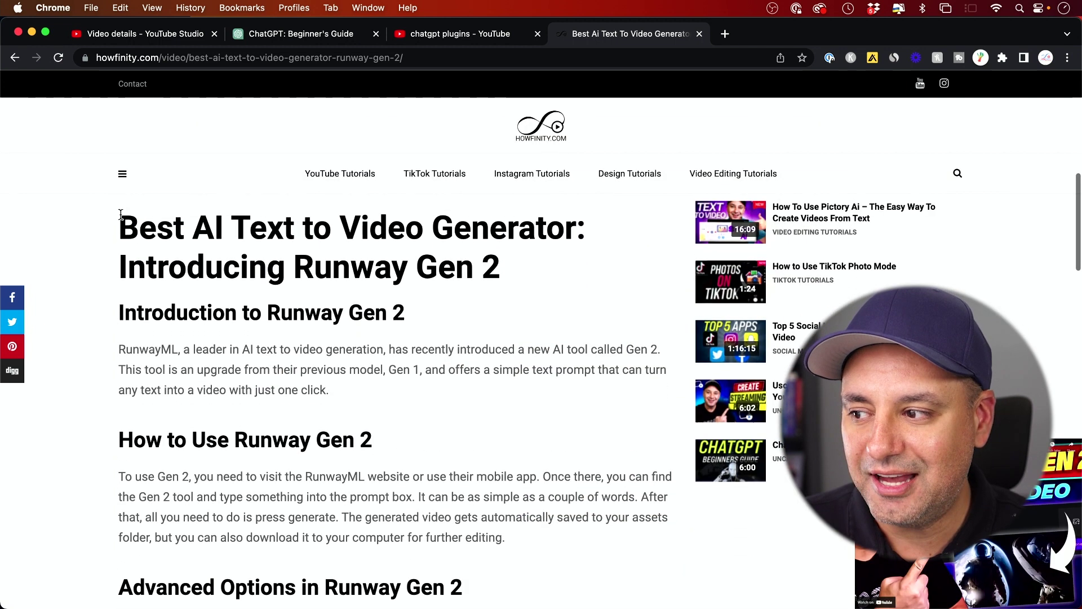
- Highlight the article's title and opening text, then review its sections again
left_click_drag(123, 221, 417, 362)
left_click(440, 319)
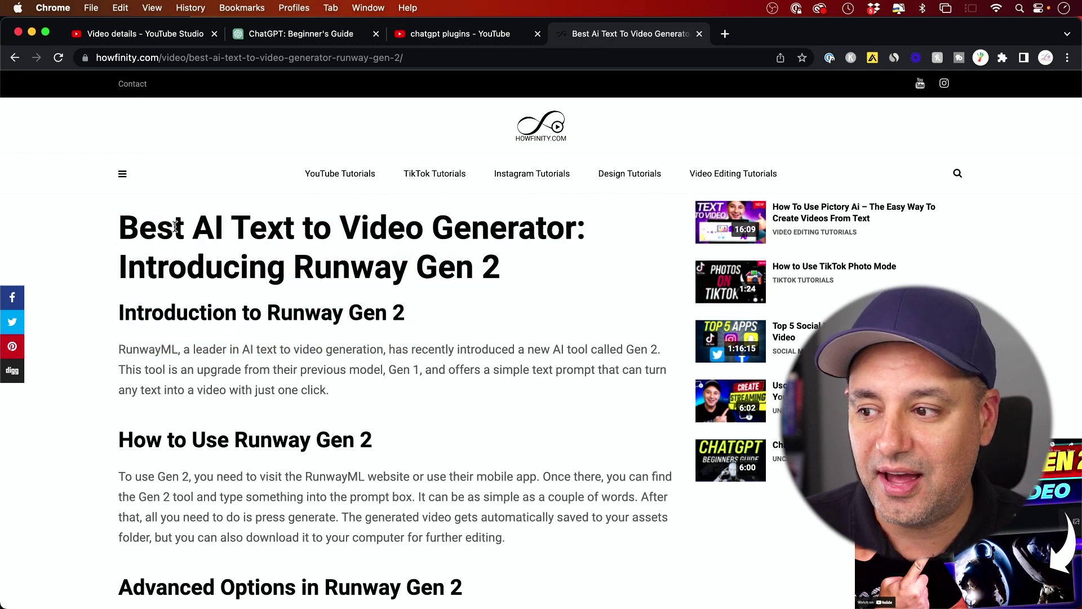
left_click_drag(125, 225, 526, 261)
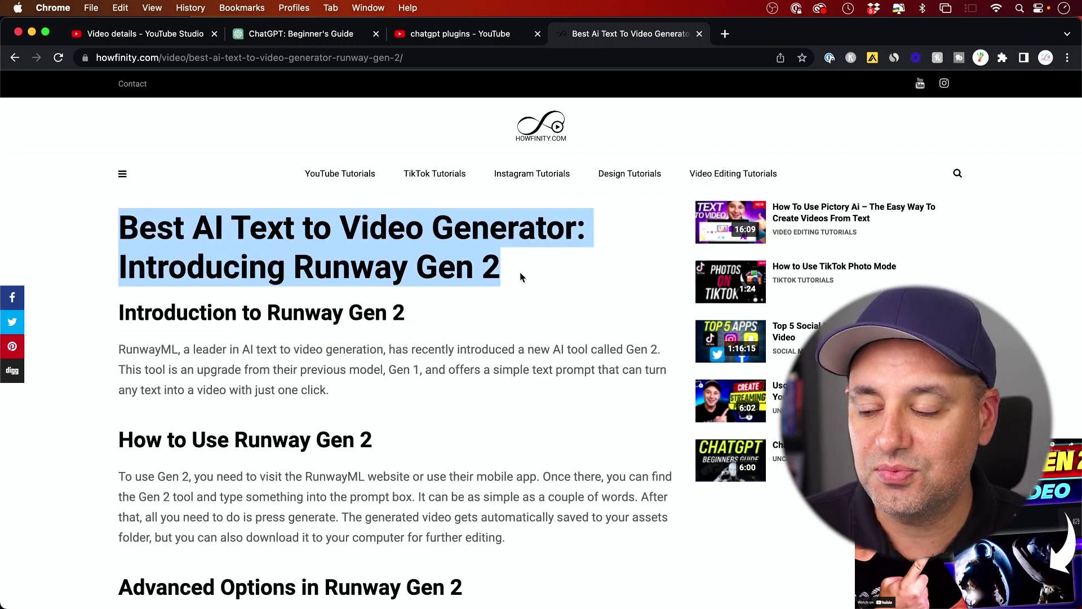
scroll(519, 275, "down", 2)
scroll(157, 260, "down", 12)
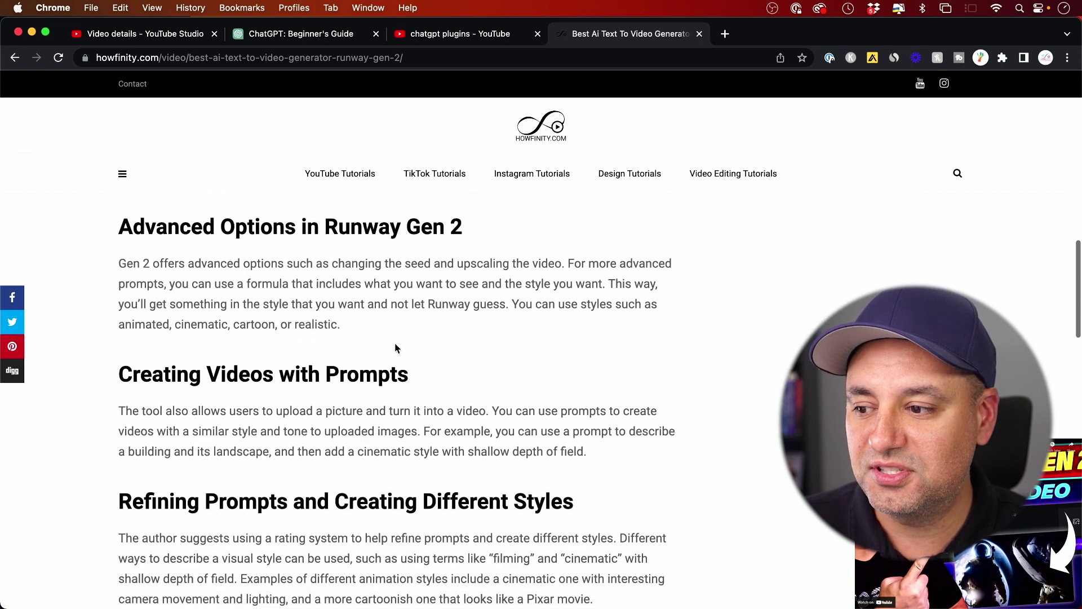
scroll(461, 363, "up", 10)
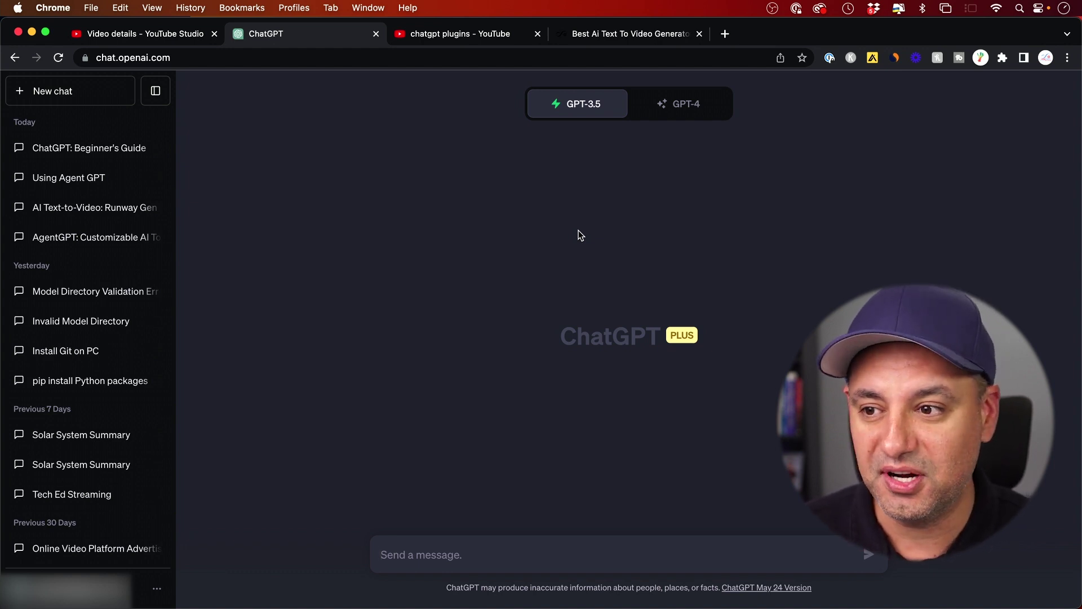
- Set the new chat to GPT-4 with Plugins (Beta), showing three enabled plugins
left_click(690, 109)
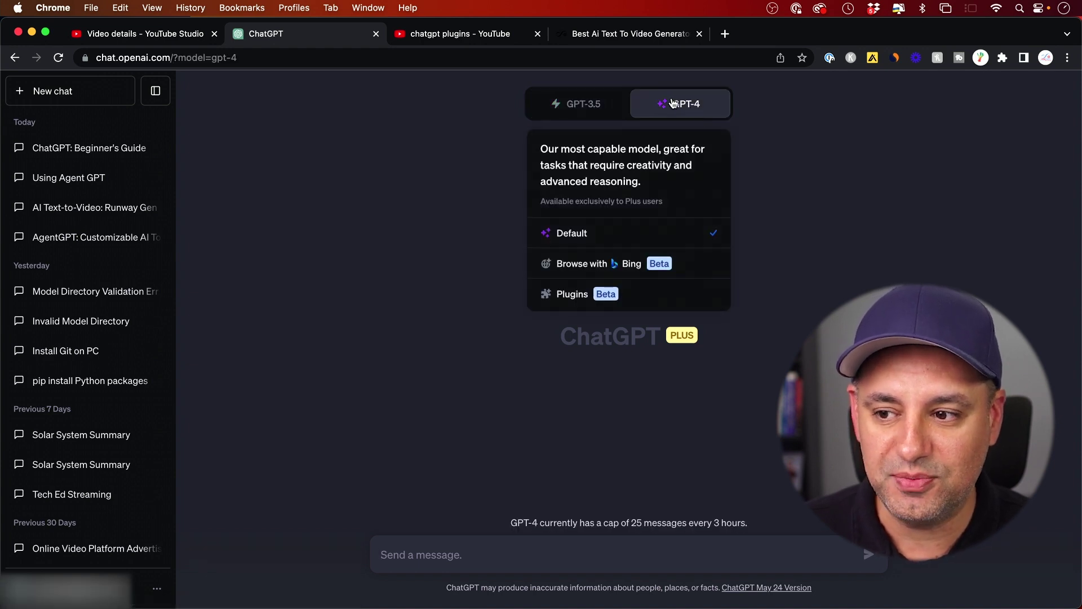
left_click(584, 299)
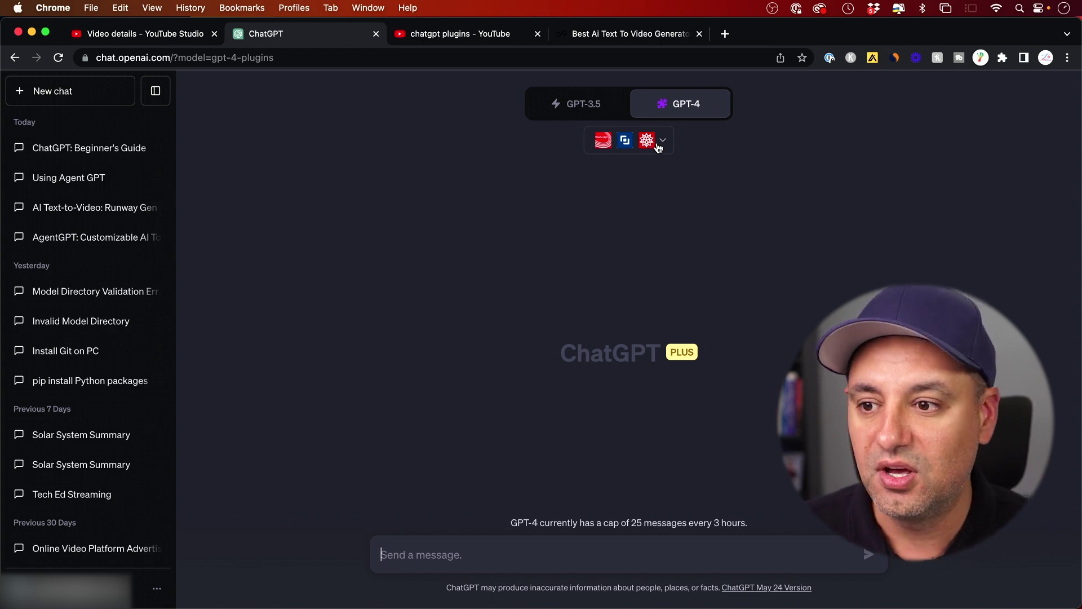
mouse_move(684, 114)
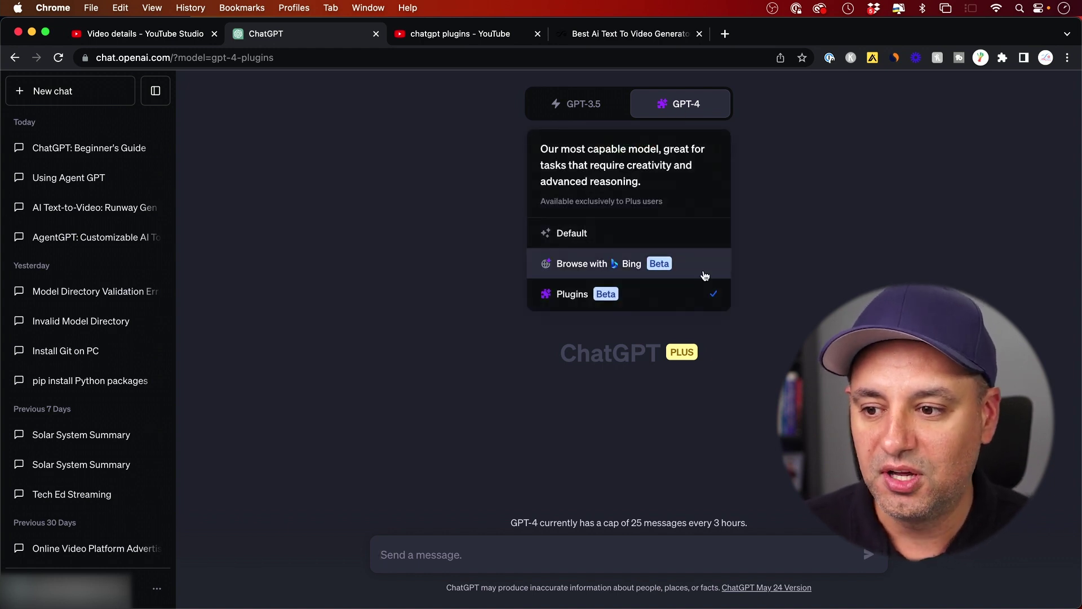
left_click(664, 146)
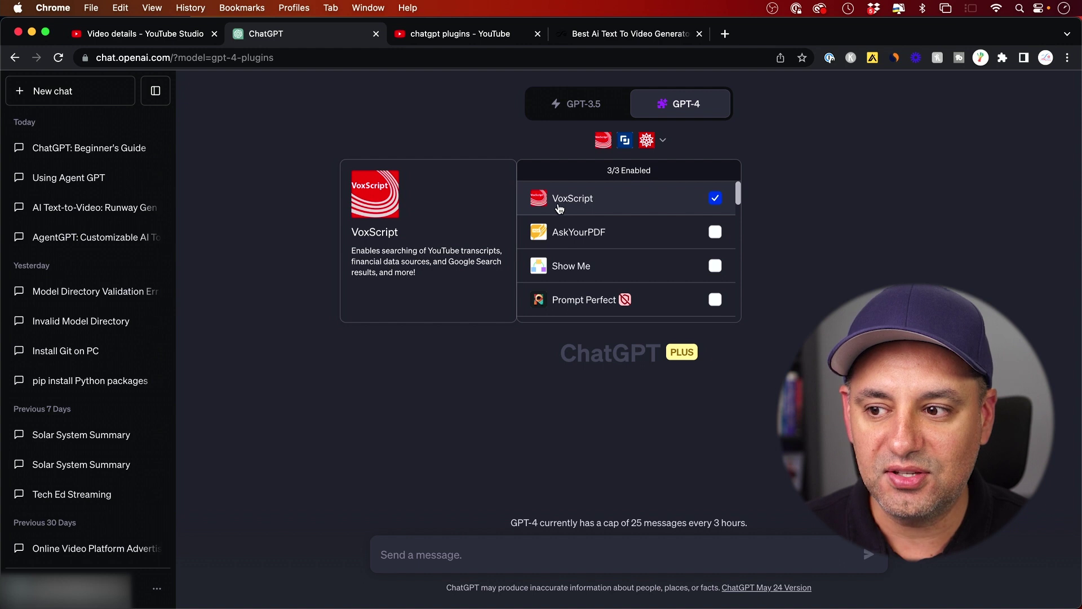
left_click(640, 222)
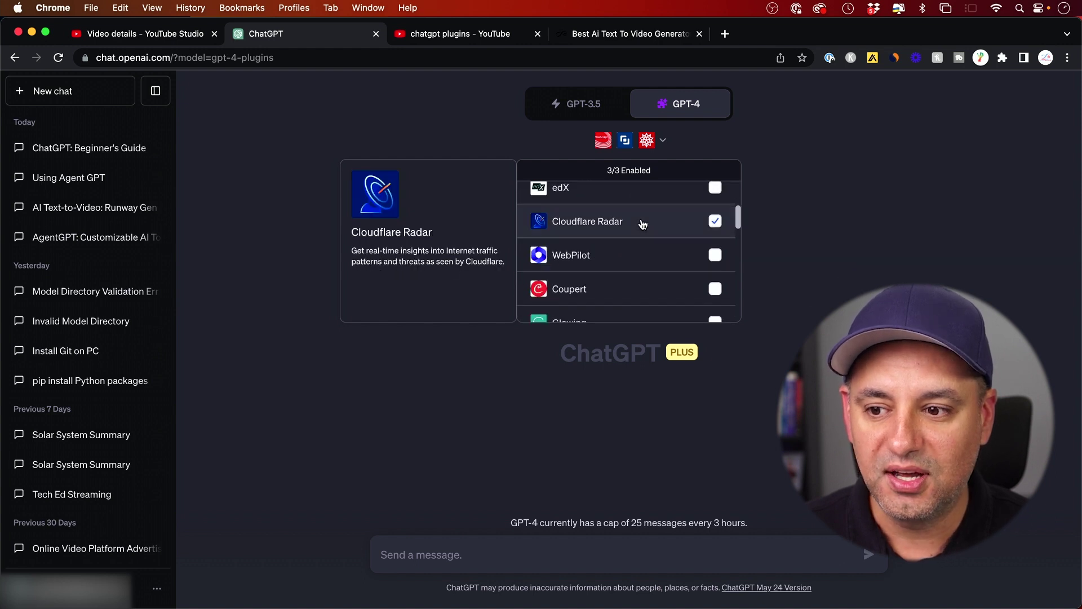
scroll(692, 218, "down", 6)
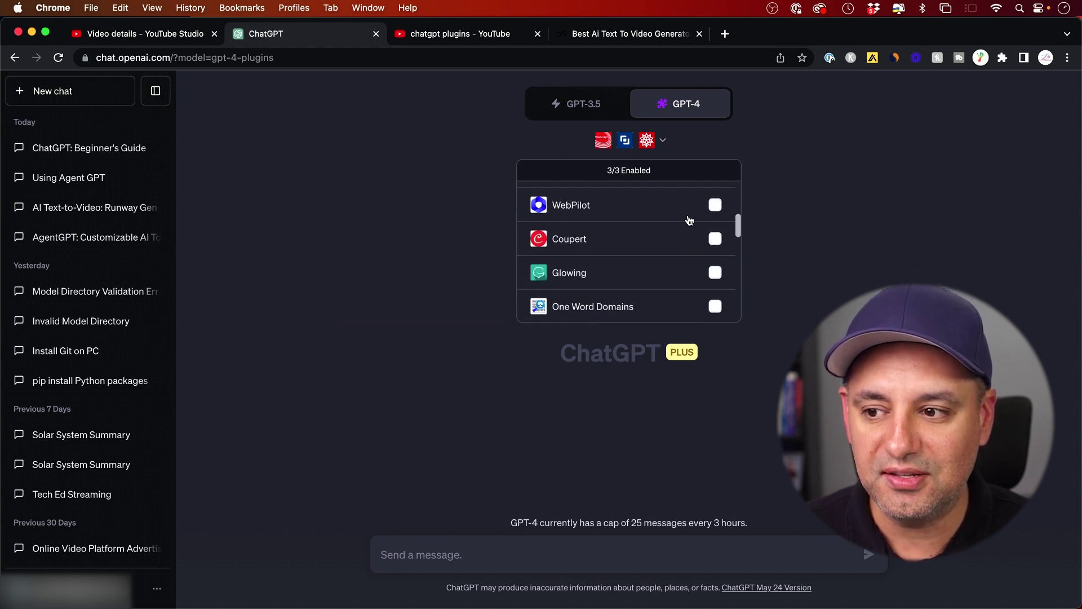
scroll(690, 220, "down", 5)
mouse_move(615, 242)
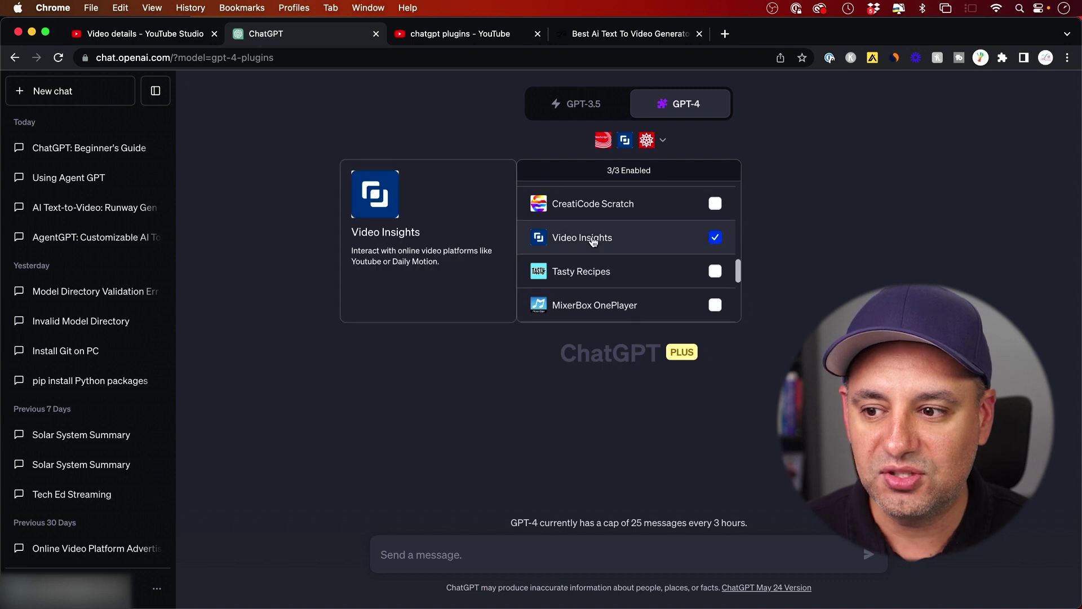
scroll(616, 241, "down", 4)
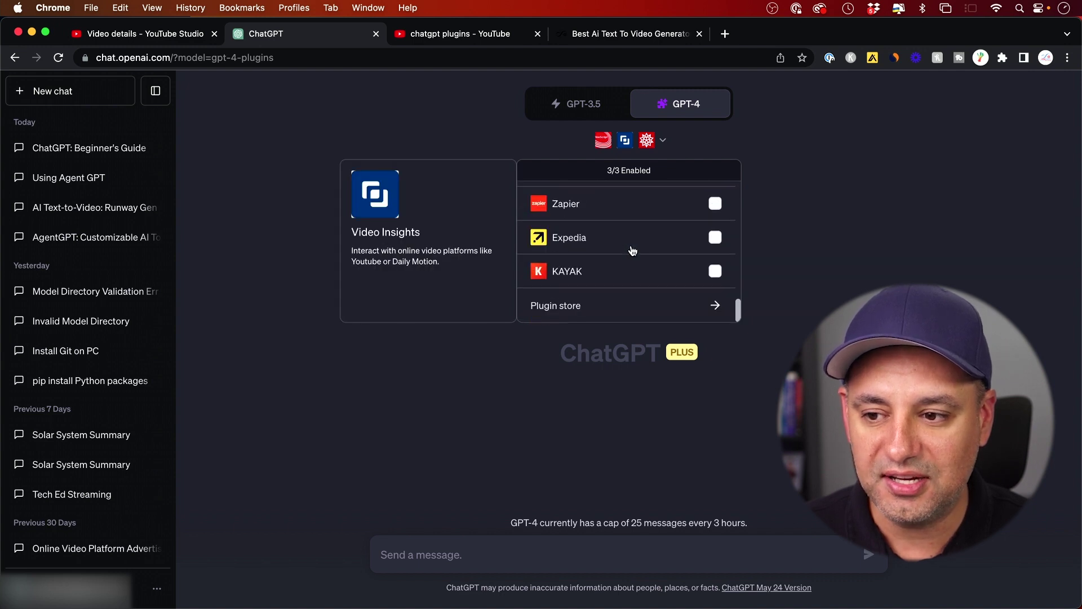
left_click(576, 304)
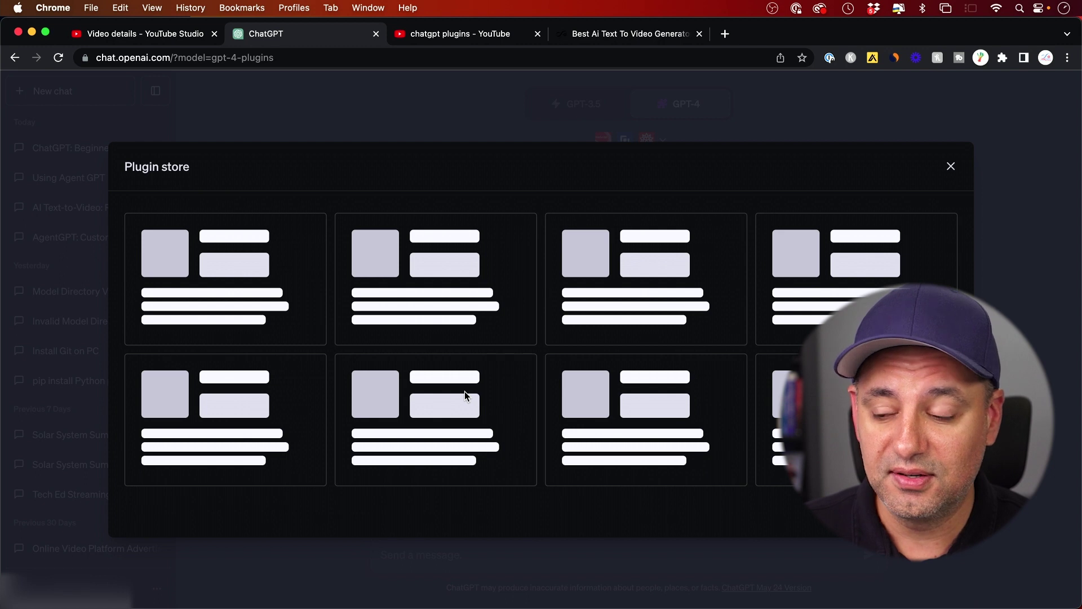
type("vid")
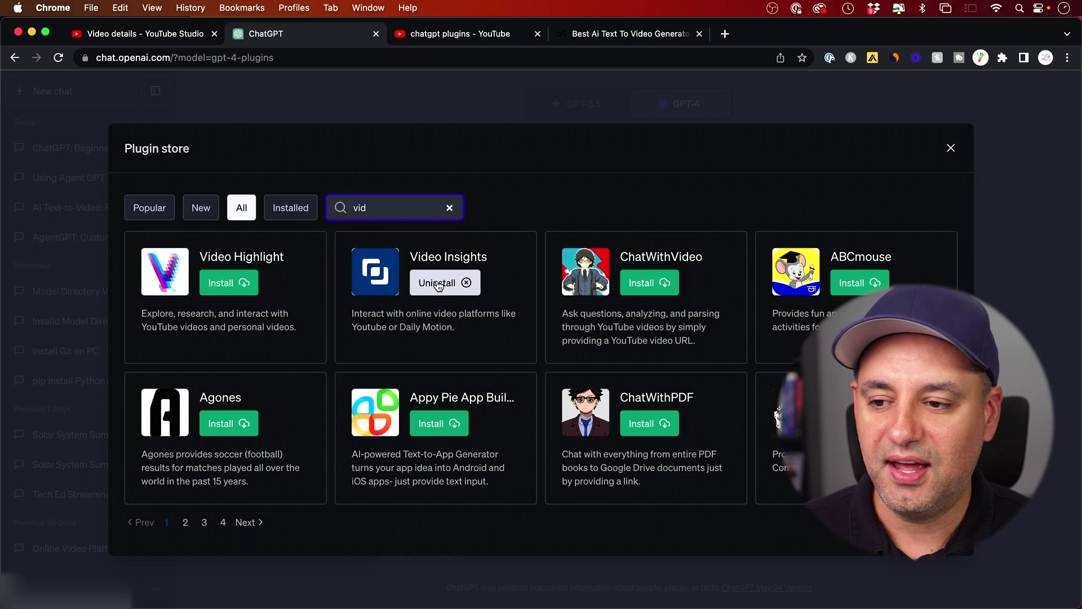
left_click(950, 148)
mouse_move(694, 113)
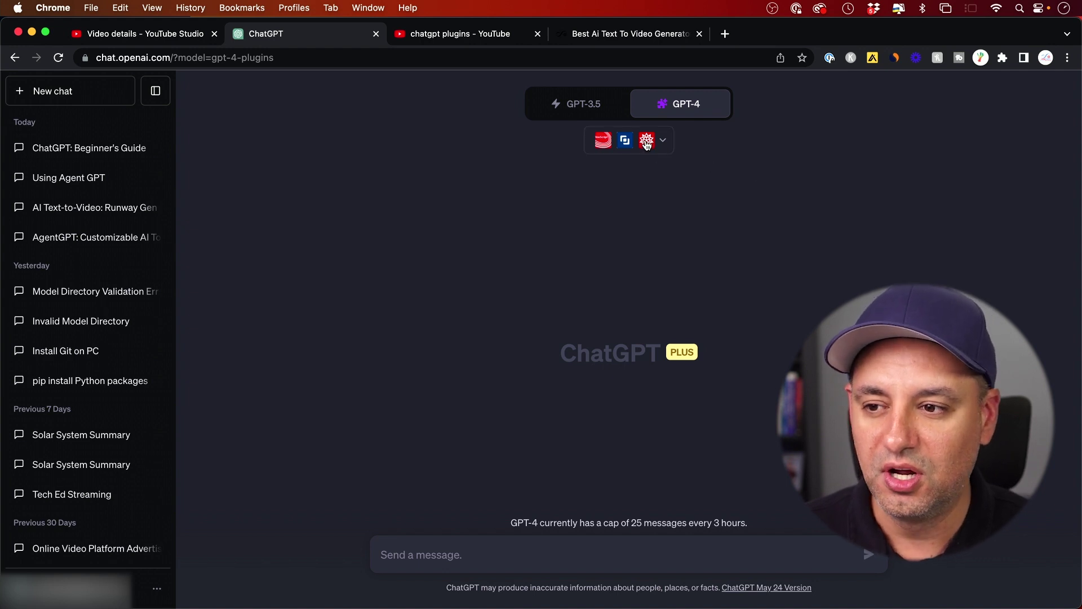
left_click(480, 554)
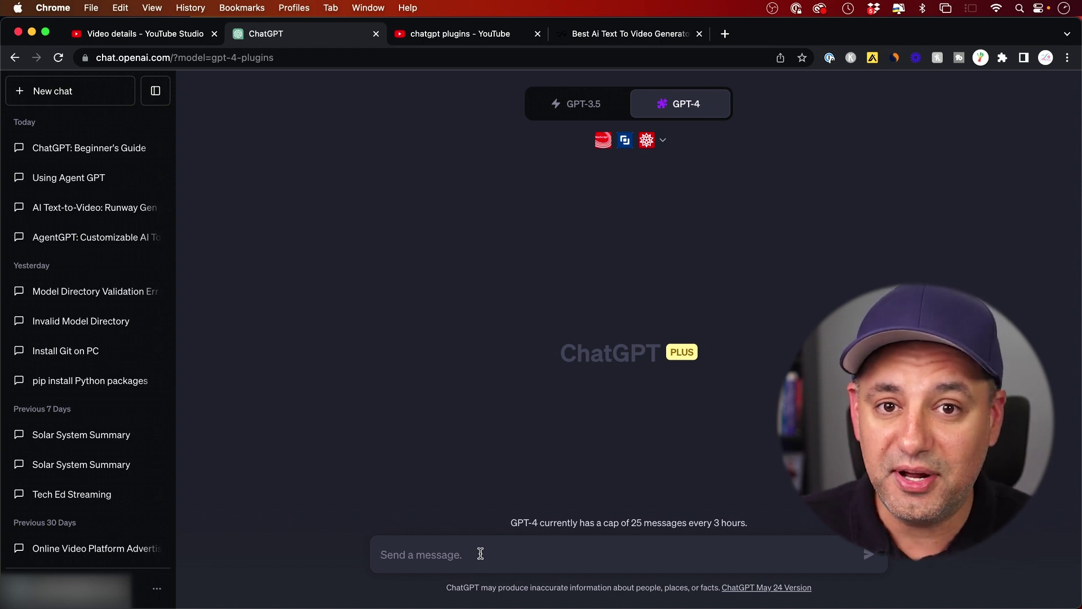
type("write a SEO friendly blog post with headings and subheadings from this youtube video link. (Insert YouTube video link)")
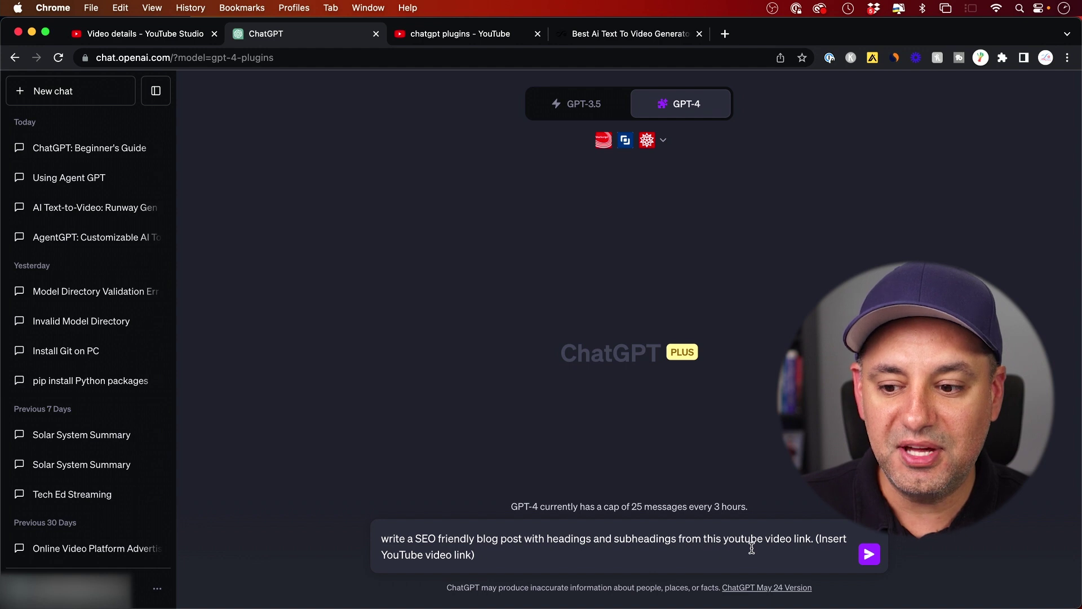
- Delete the '(Insert YouTube video link)' placeholder from the end of the prompt
left_click_drag(815, 538, 831, 553)
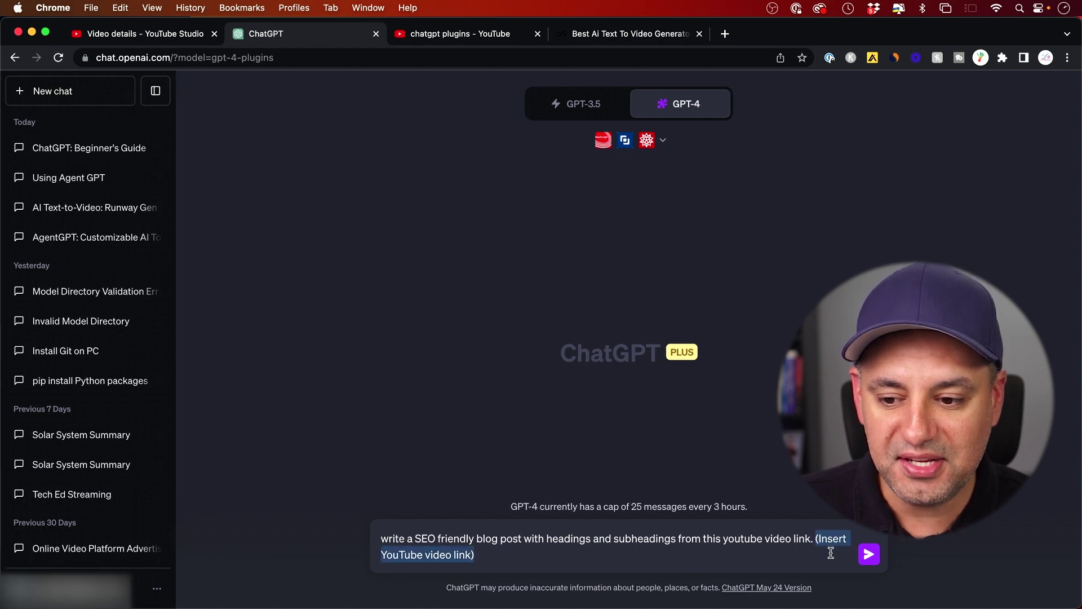
key("BackSpace")
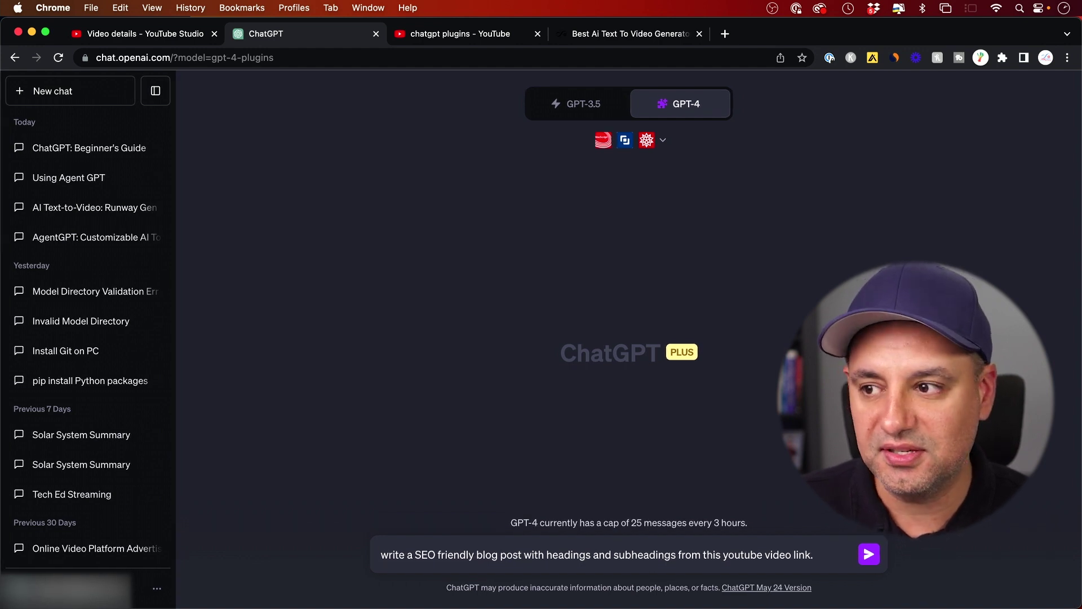
left_click(172, 35)
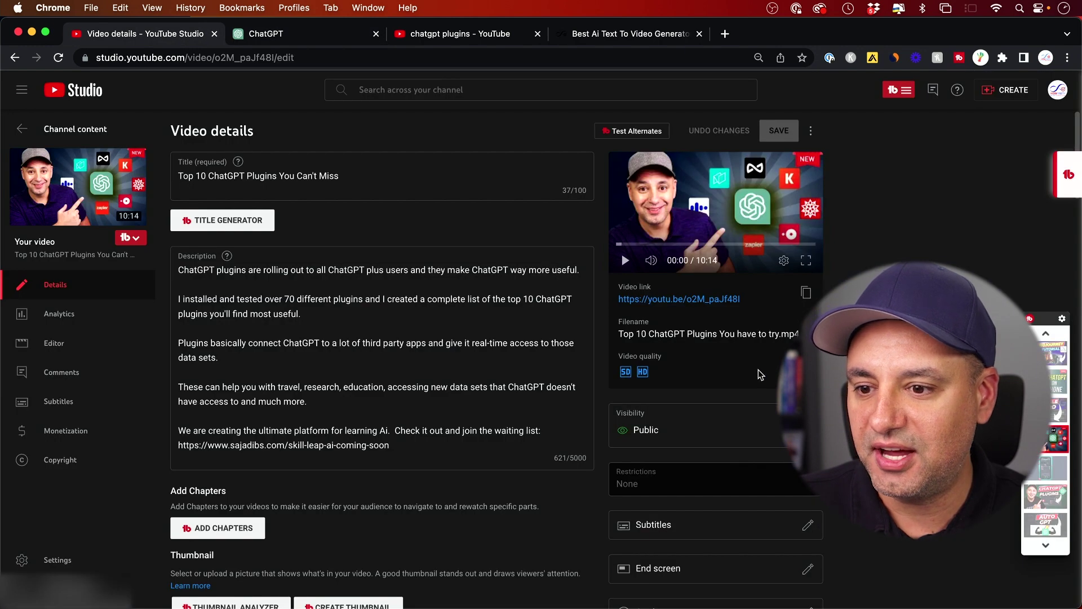
- Copy the video's youtu.be link from YouTube Studio and paste it into the ChatGPT prompt
left_click(805, 292)
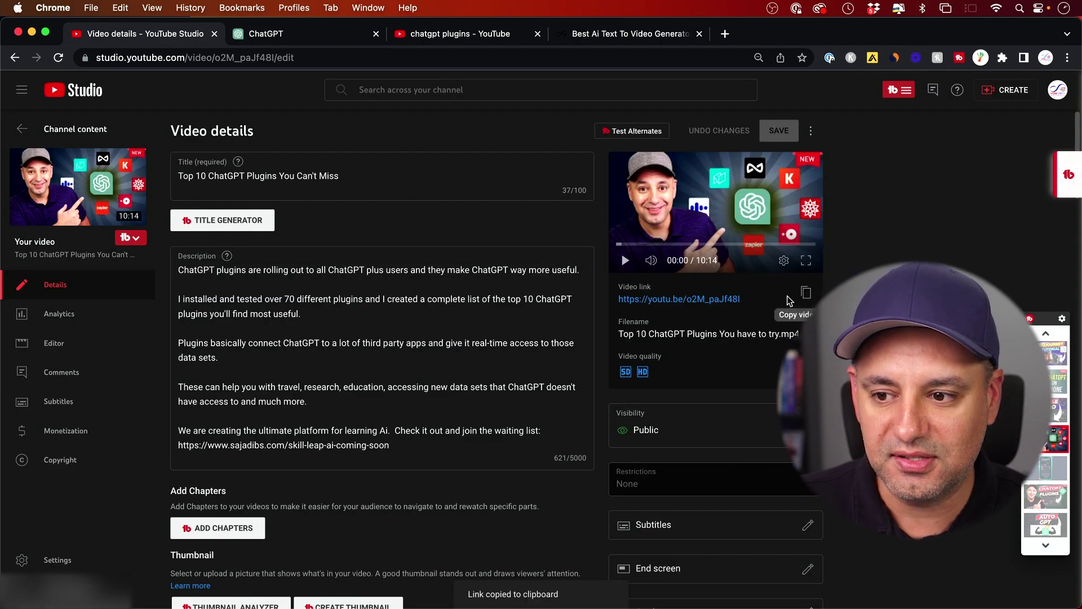
left_click(269, 37)
key("super+v")
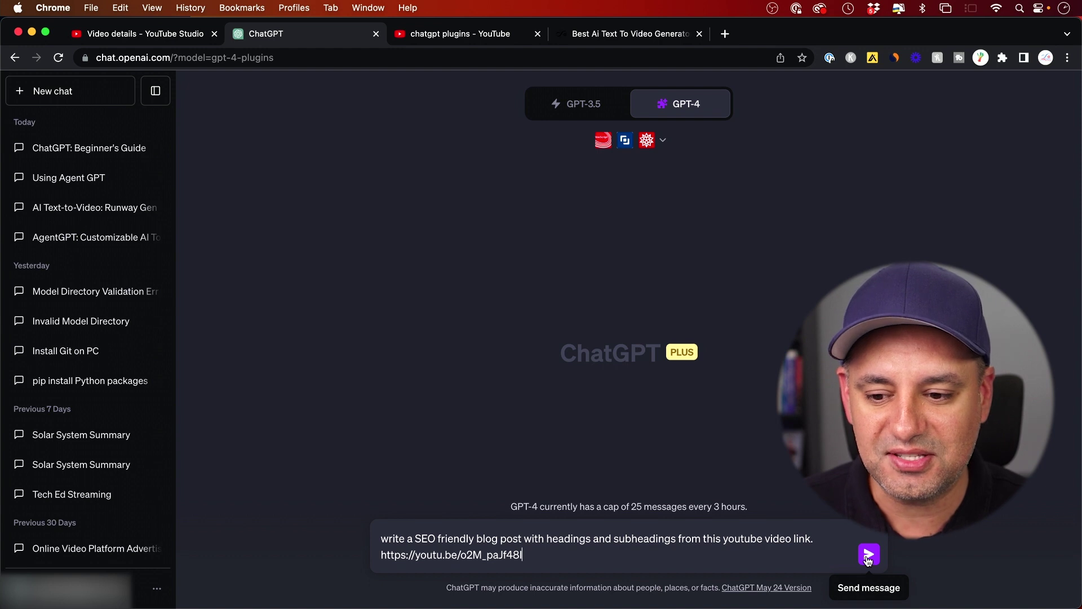
- Send the blog-post prompt and inspect the 'Used VoxScript' request and response
left_click(868, 557)
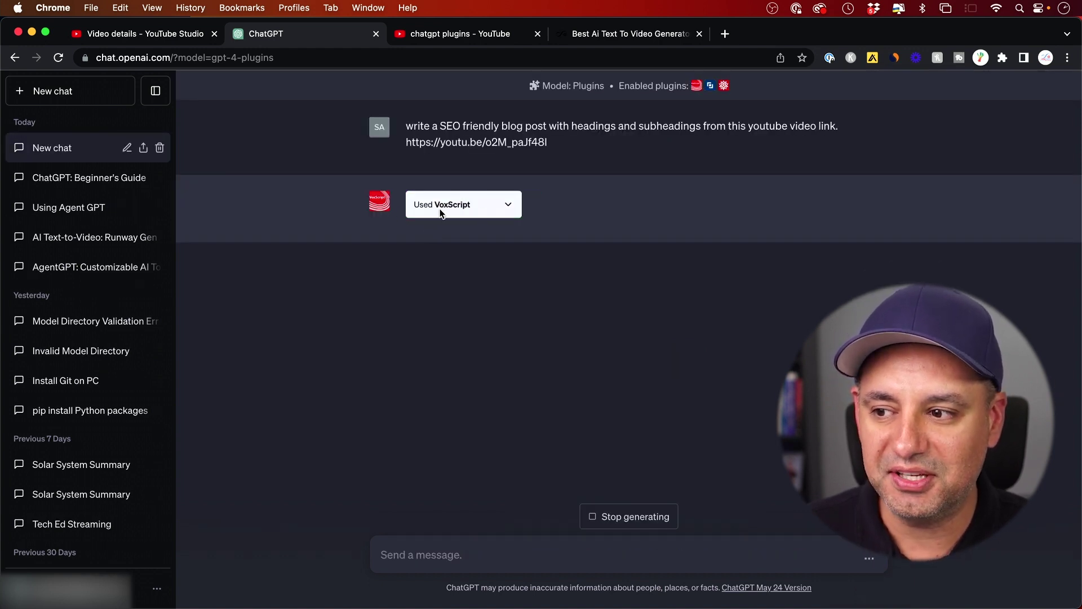
left_click(507, 205)
scroll(510, 205, "up", 15)
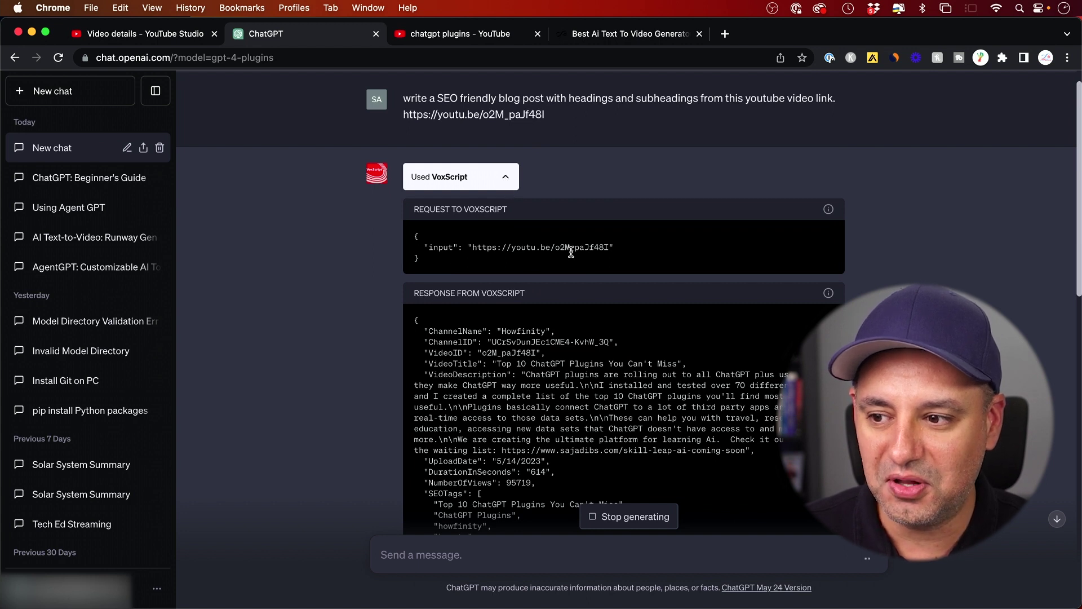
left_click(505, 179)
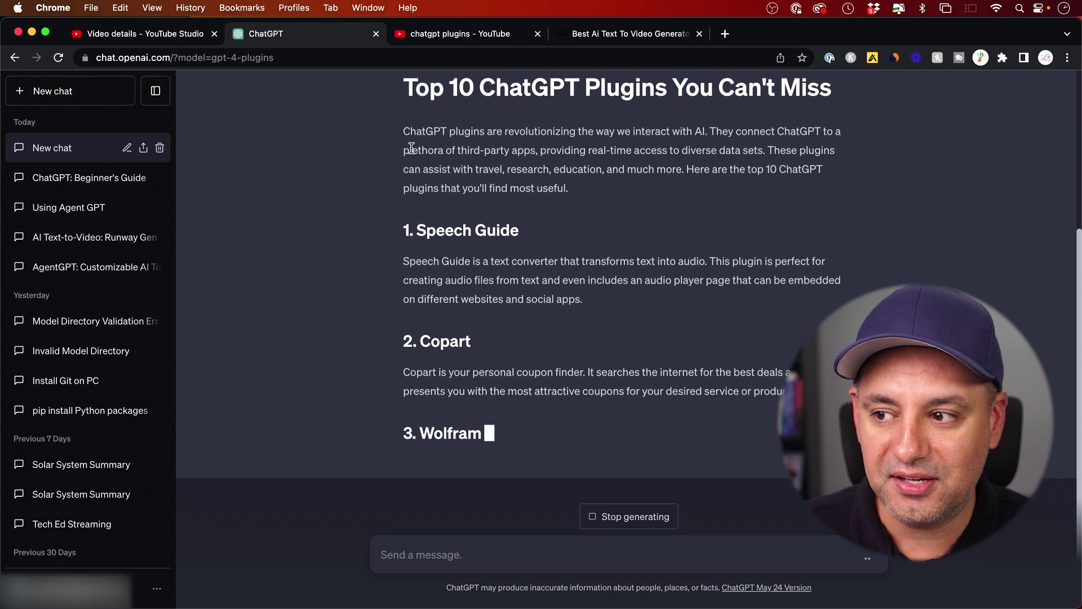
- Follow the streaming post's headings such as Speech Guide, Copart and Wolfram
scroll(408, 132, "up", 2)
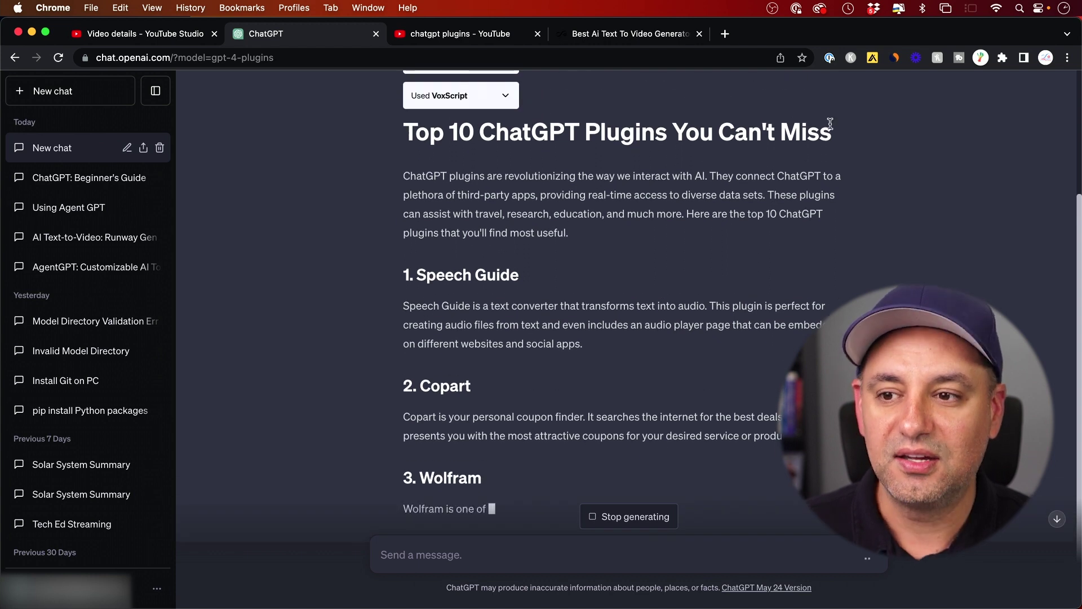
scroll(482, 267, "down", 2)
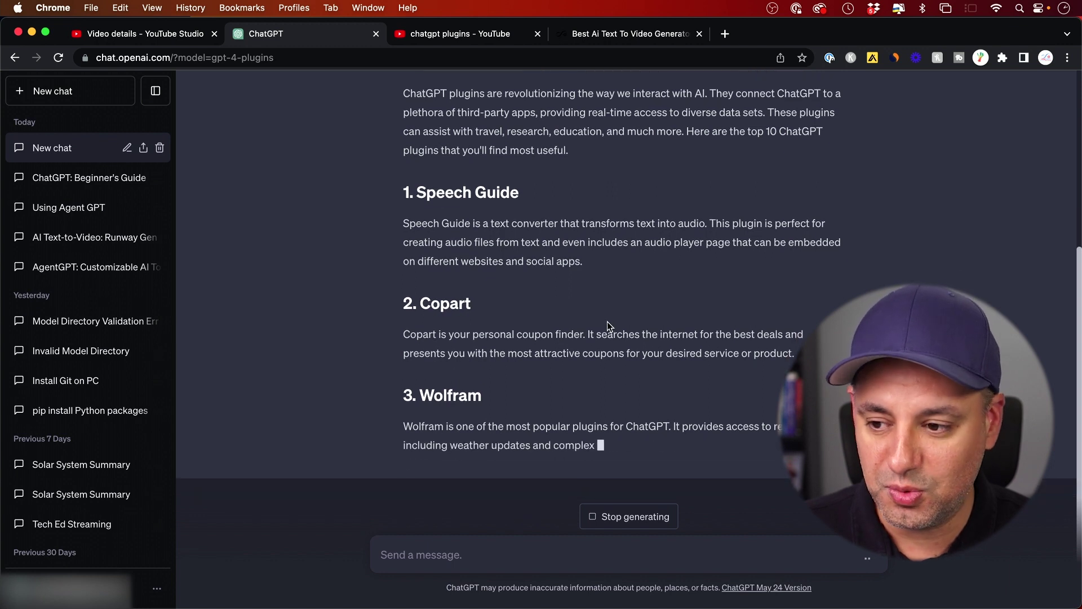
scroll(599, 281, "up", 3)
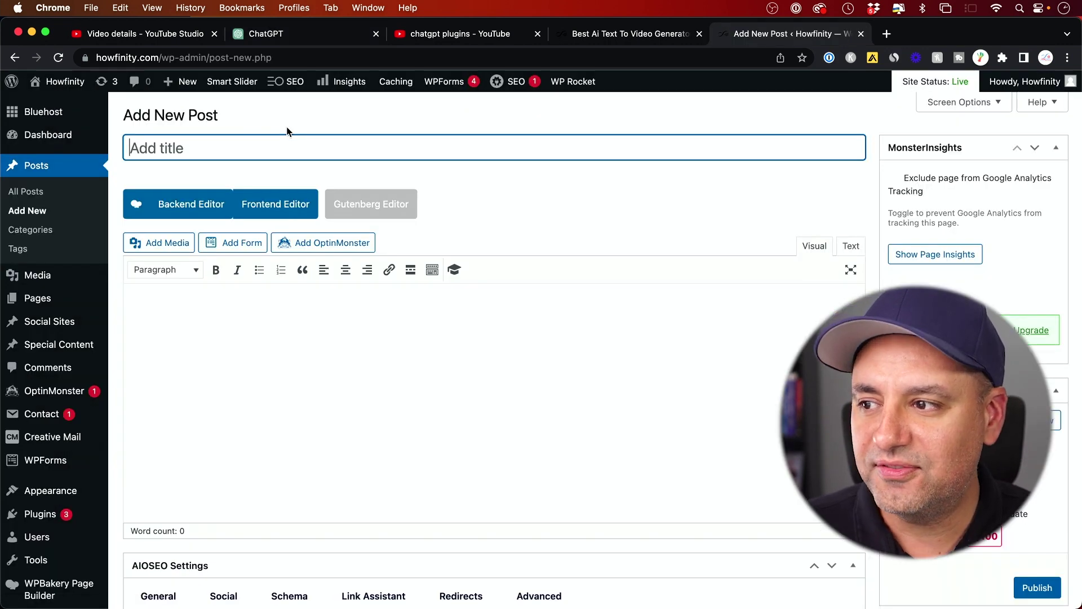
- Check the ChatGPT draft's title, then place the cursor in the empty WordPress post body
mouse_move(177, 87)
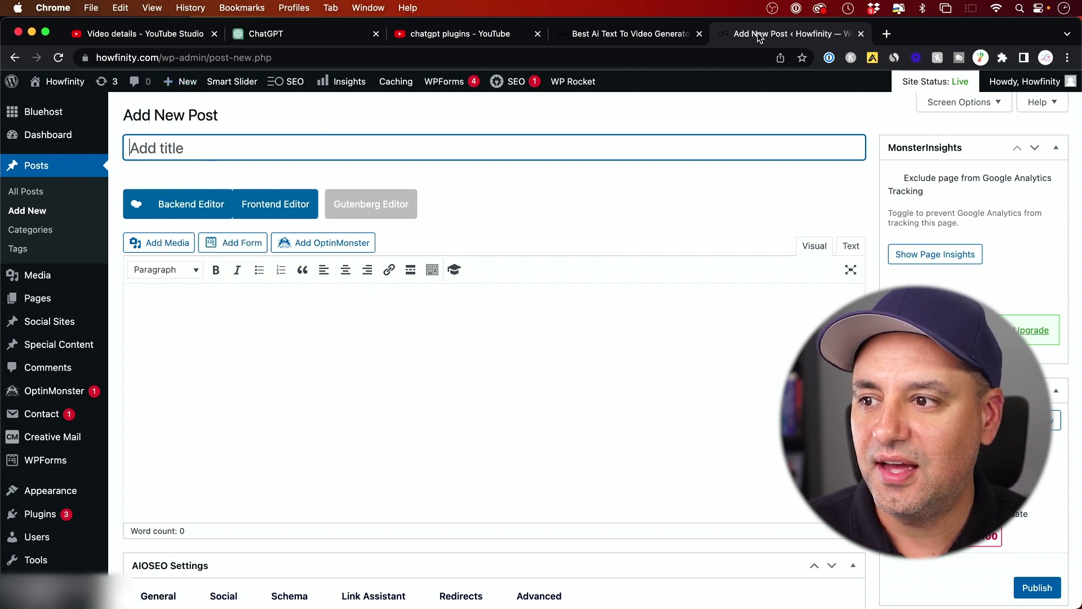
left_click(307, 36)
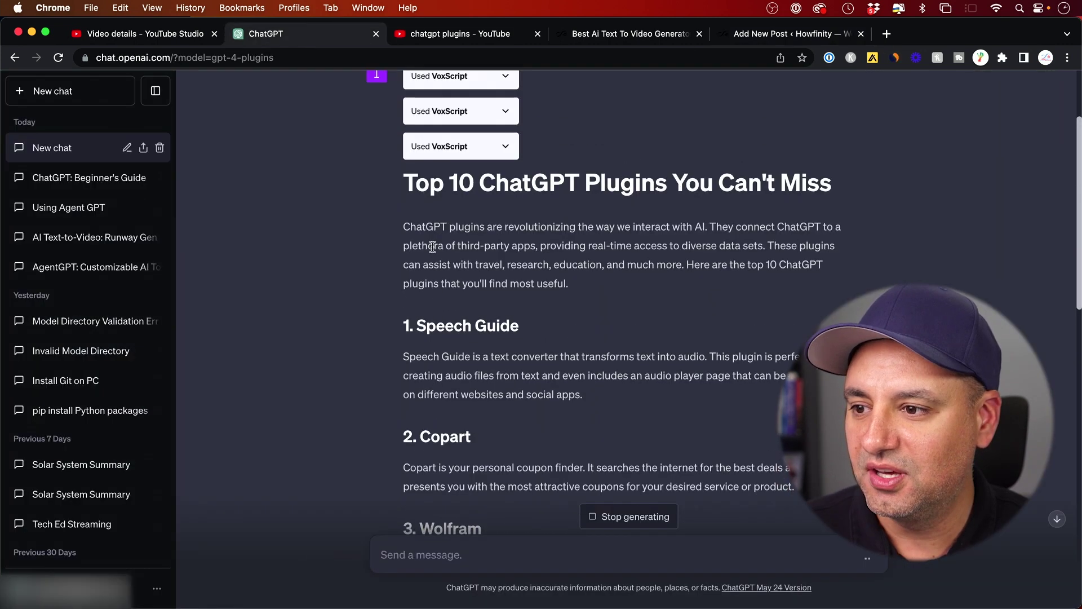
left_click_drag(403, 182, 833, 194)
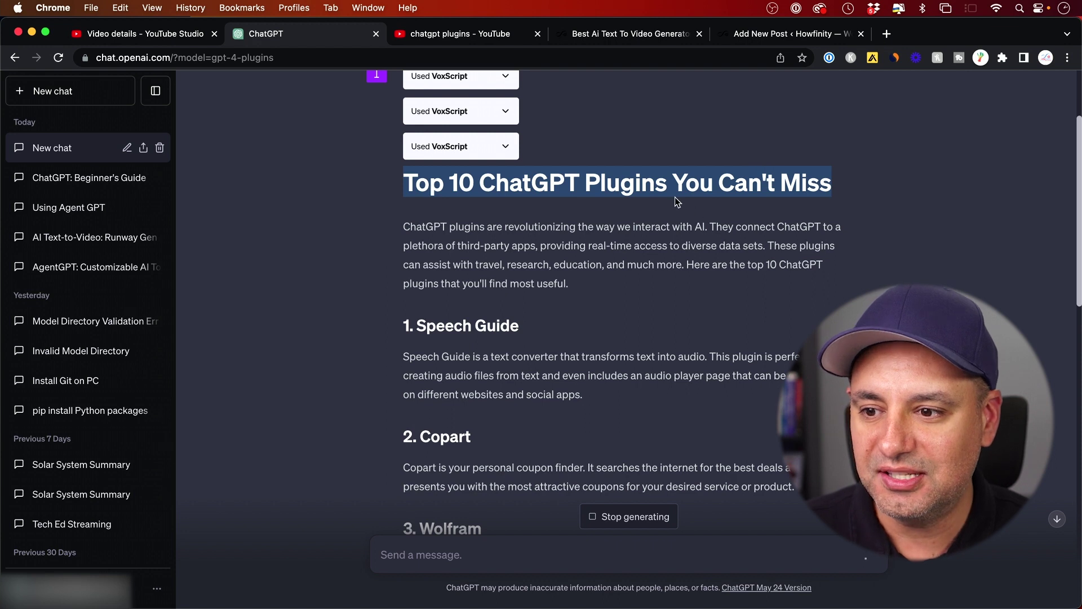
scroll(679, 256, "down", 10)
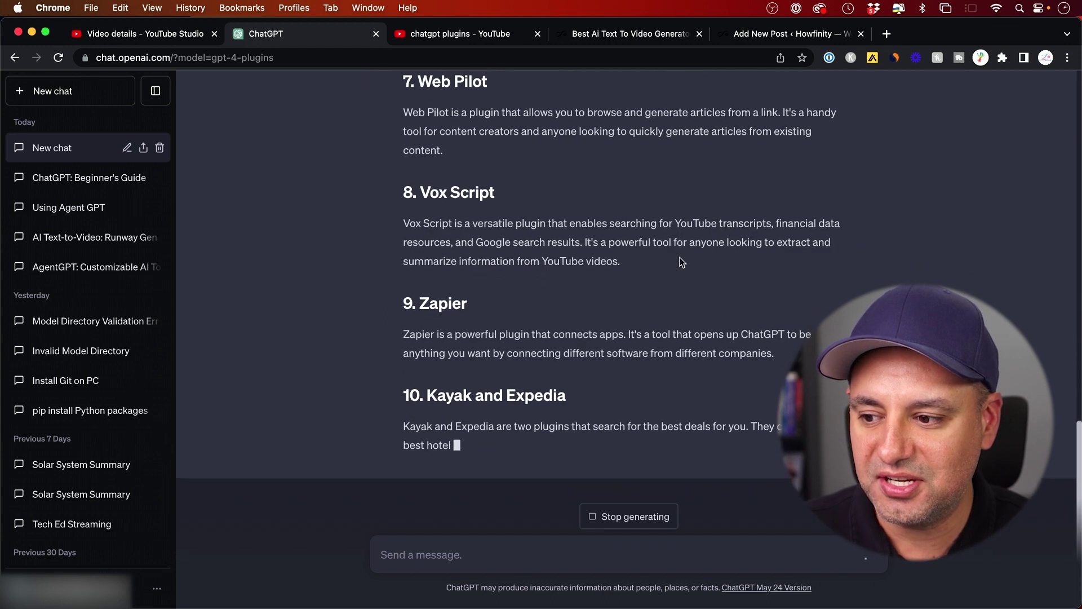
left_click(758, 36)
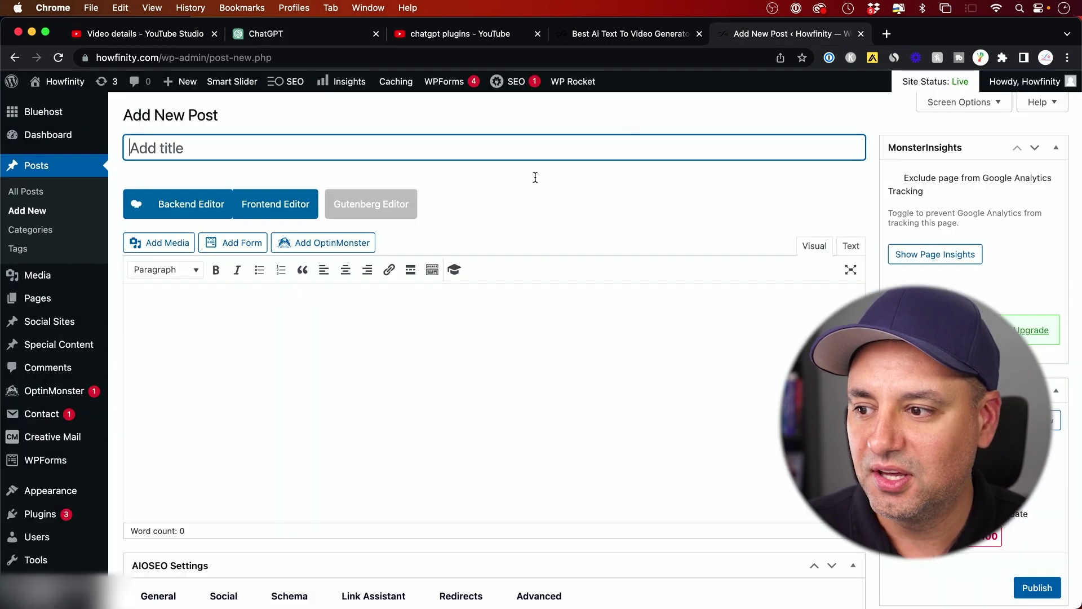
left_click(261, 372)
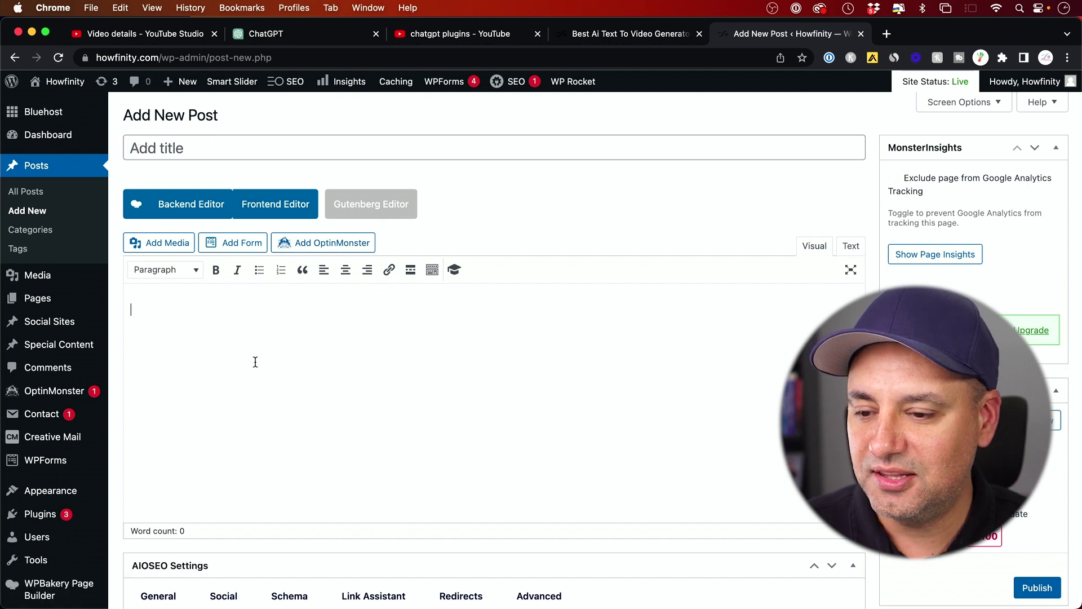
- Scroll the Runway Gen 2 article's sections, like How to Use Runway Gen 2, and its embedded video
left_click(633, 34)
scroll(610, 308, "up", 2)
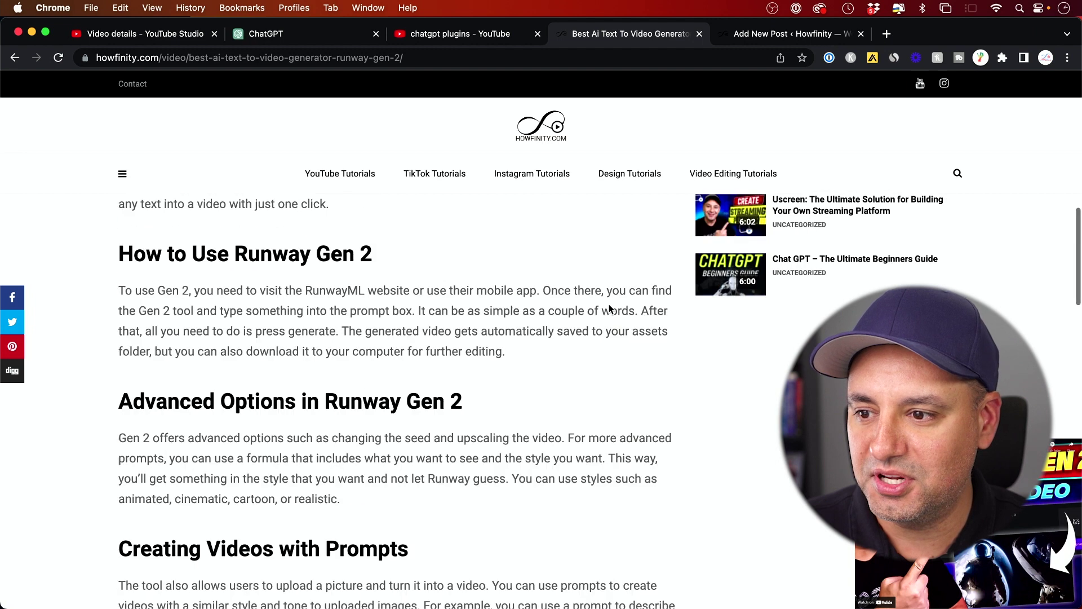
scroll(610, 309, "up", 6)
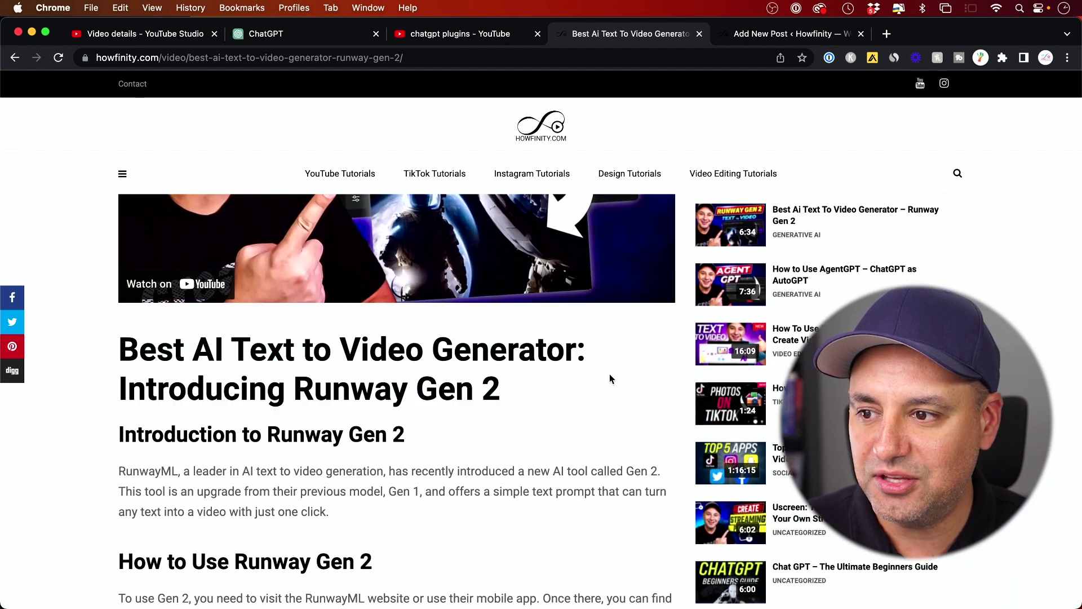
scroll(610, 374, "up", 5)
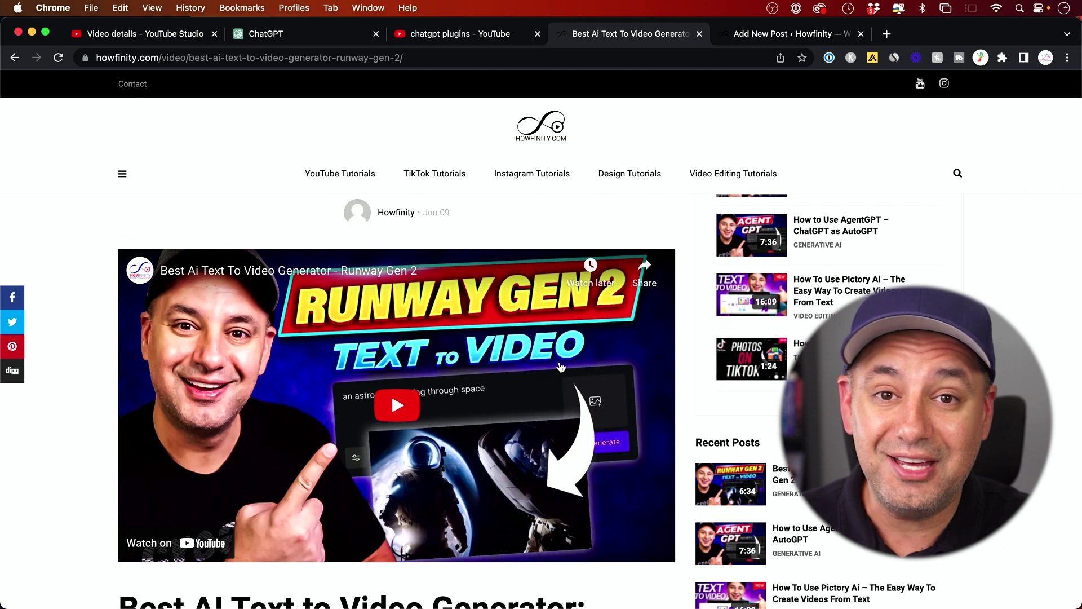
scroll(561, 367, "down", 5)
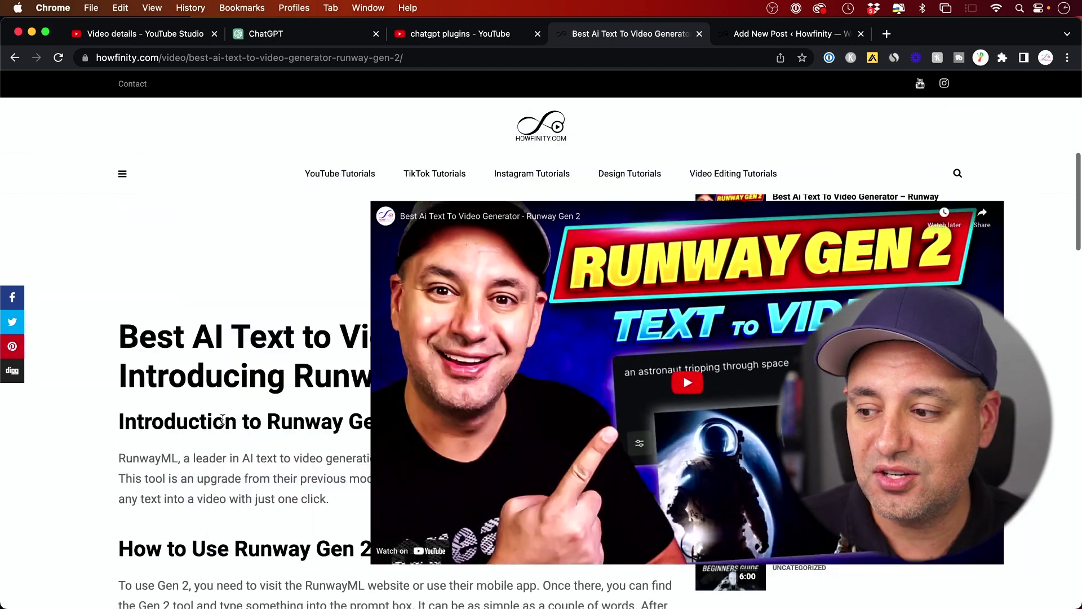
scroll(363, 372, "down", 5)
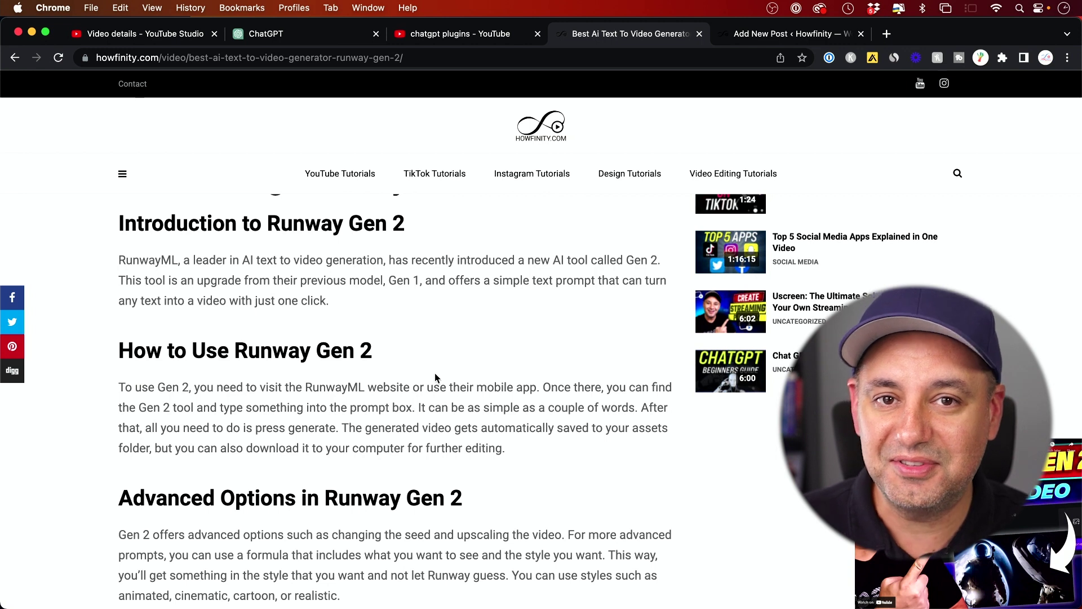
scroll(434, 373, "down", 1)
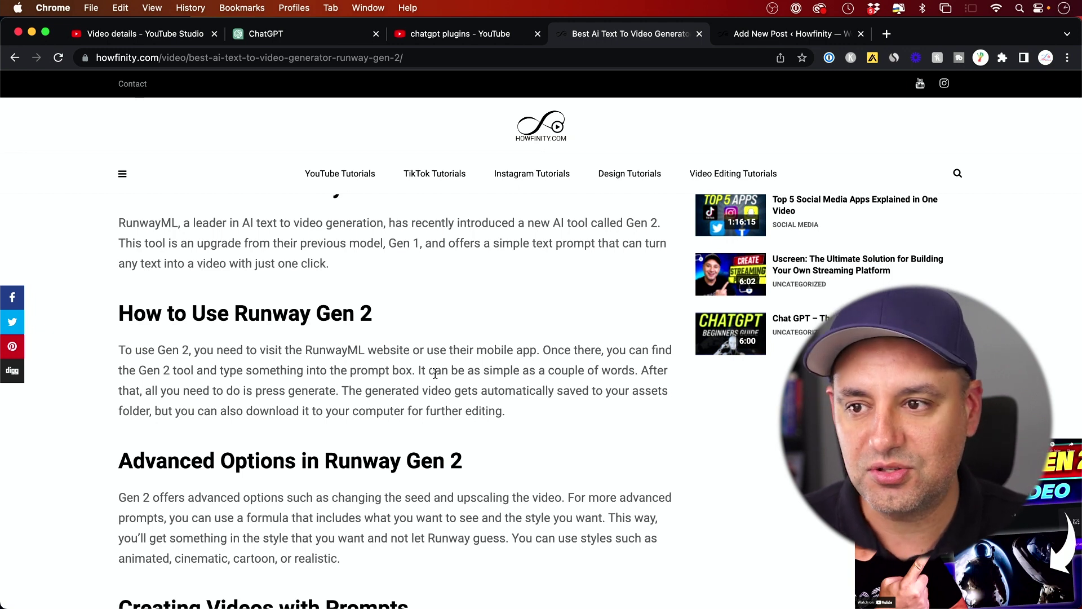
scroll(612, 264, "down", 1)
scroll(611, 264, "down", 1)
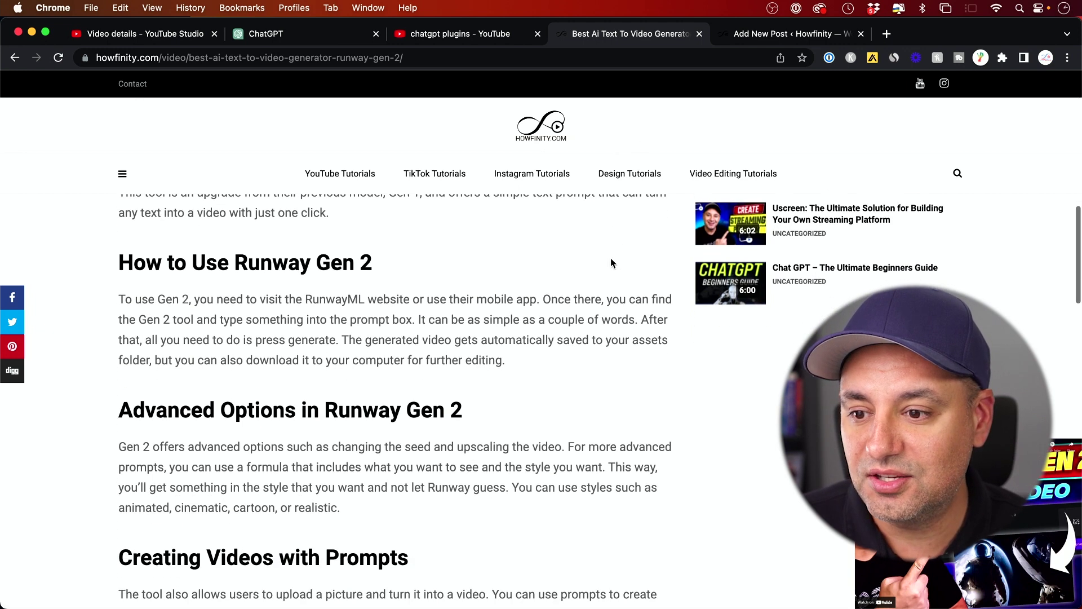
- View the chatgpt plugins YouTube results, then return to the Runway Gen 2 article
left_click(434, 30)
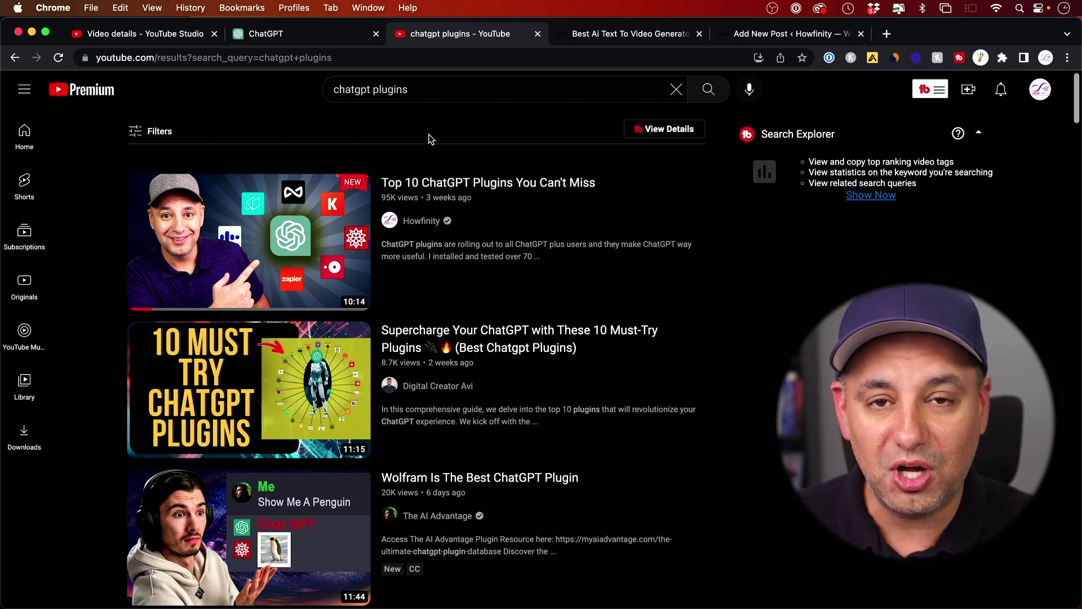
left_click(594, 34)
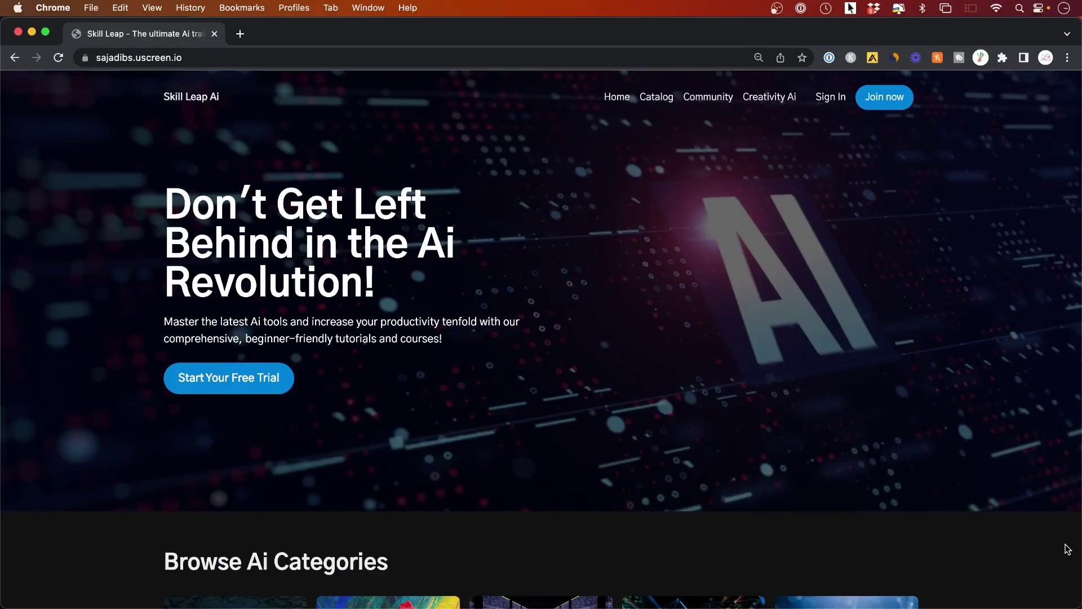
- Browse Skill Leap AI's categories, including Business Ai, and its catalog, then select the sign-up Name field
scroll(1067, 549, "down", 6)
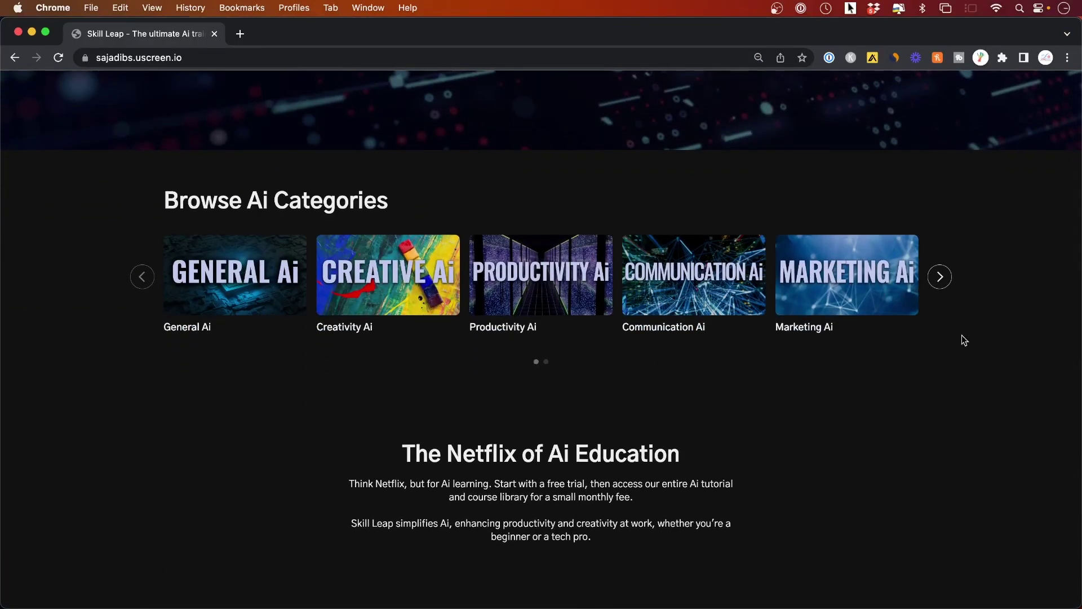
left_click(938, 278)
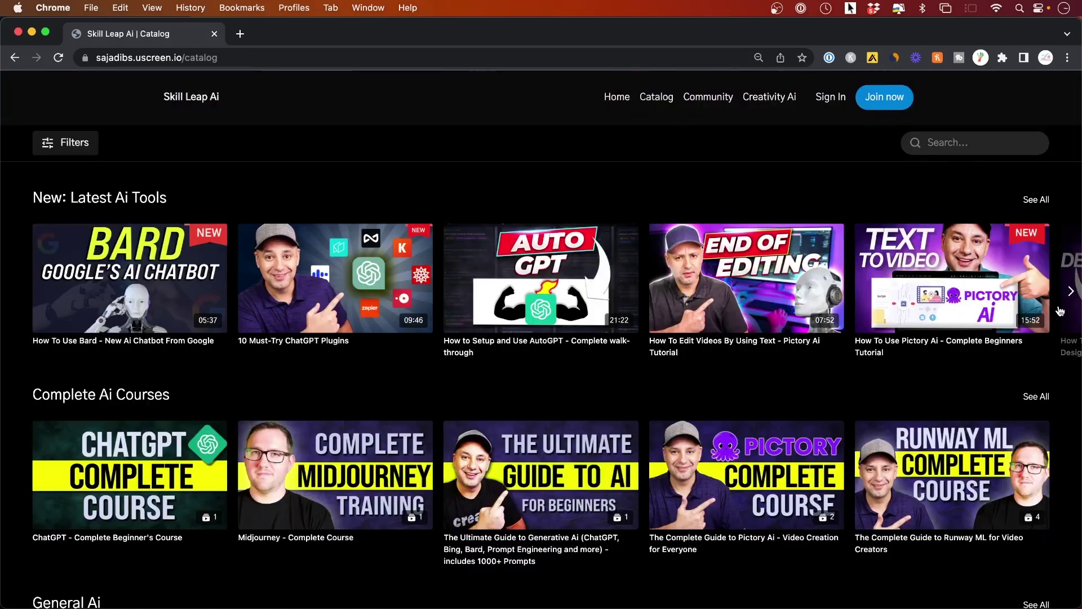
scroll(1060, 310, "down", 1)
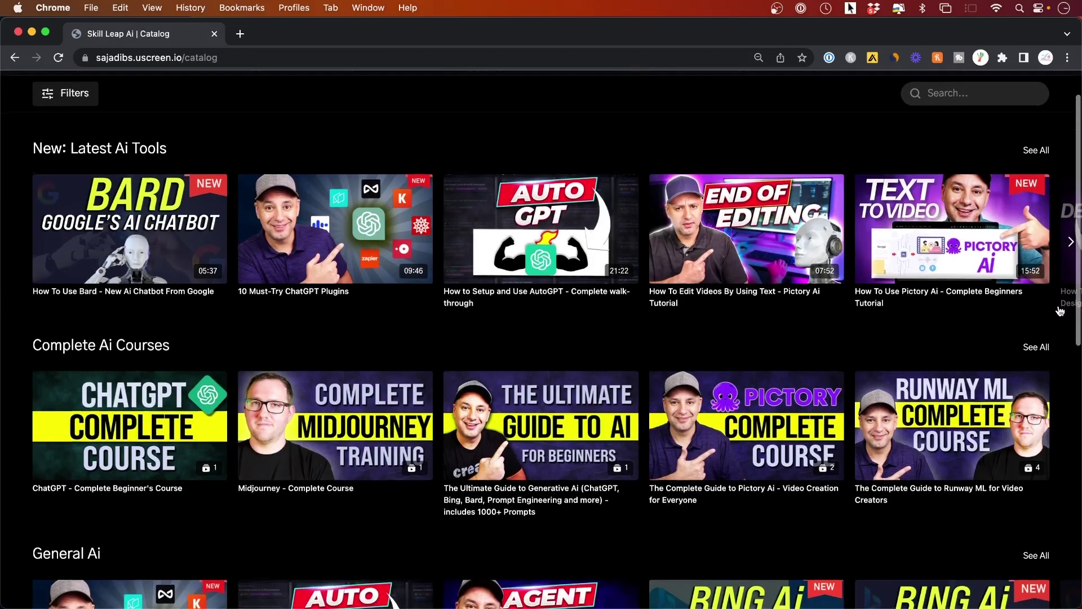
scroll(1059, 310, "down", 3)
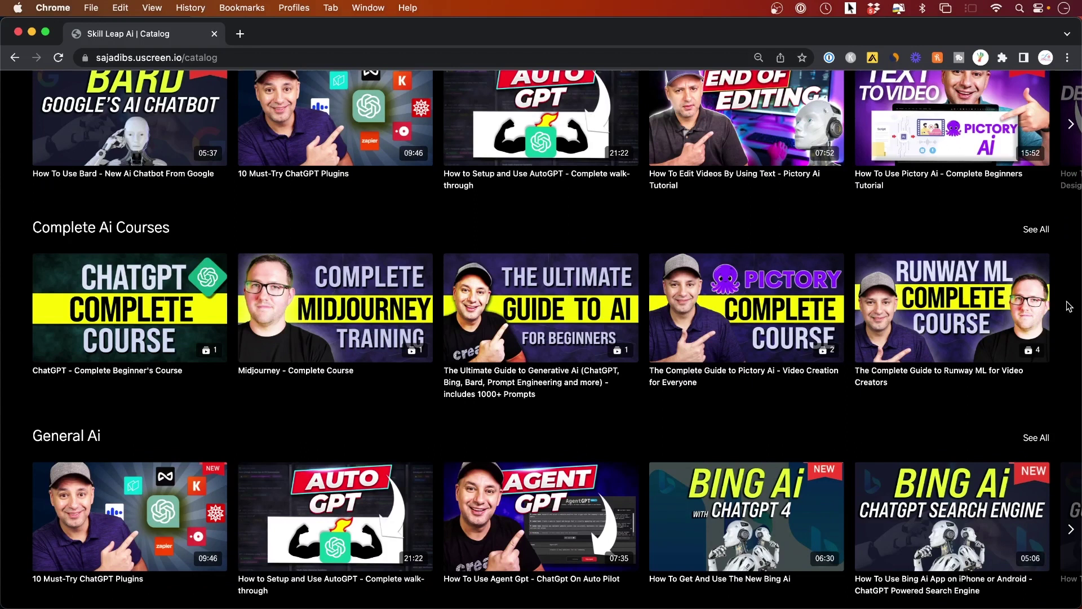
scroll(1069, 306, "down", 5)
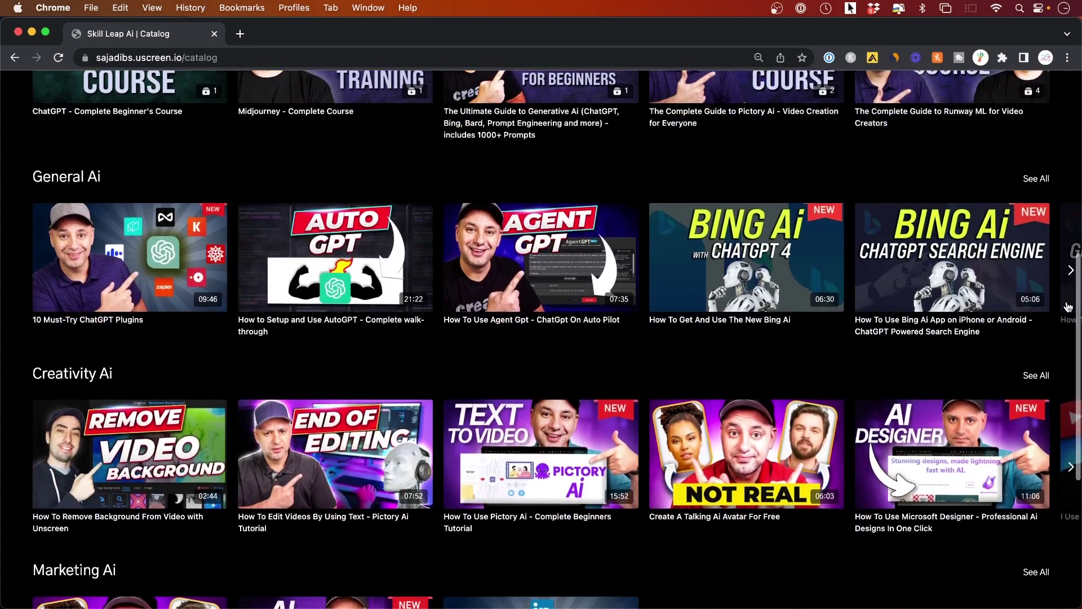
scroll(1068, 307, "down", 3)
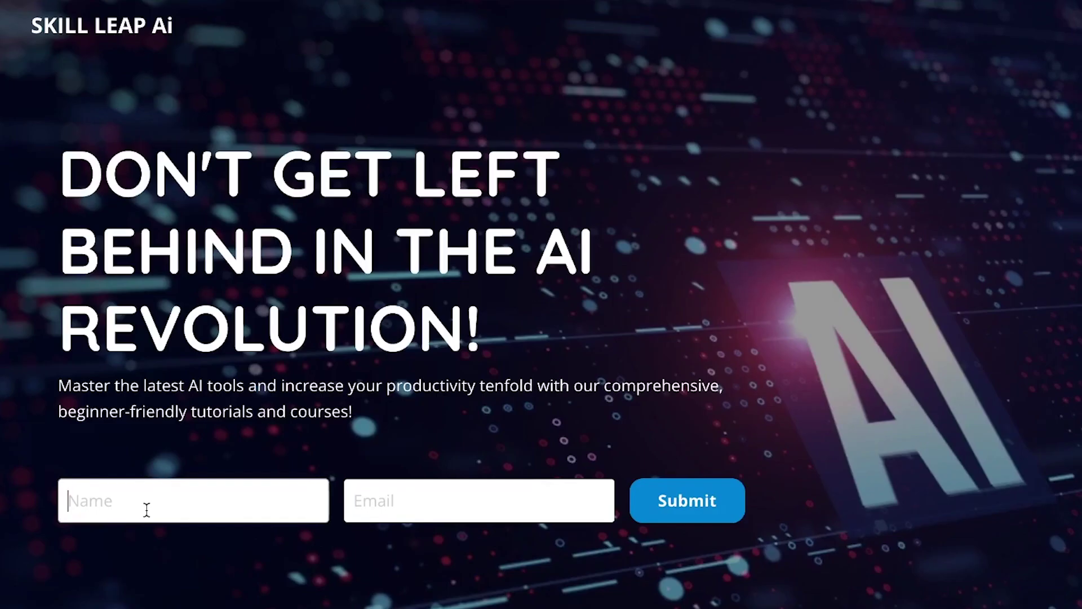
left_click(158, 508)
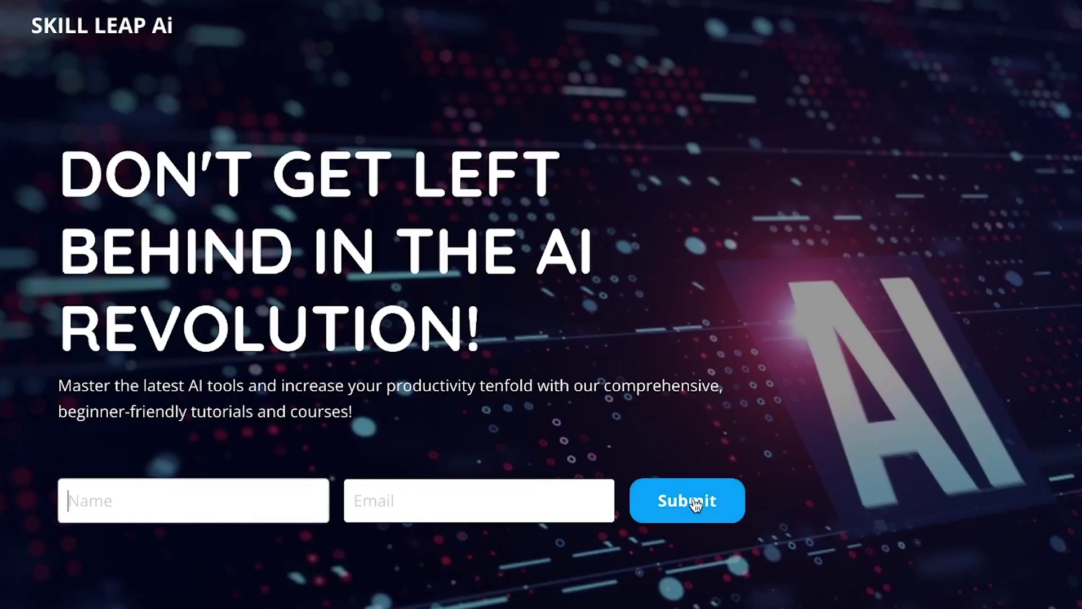